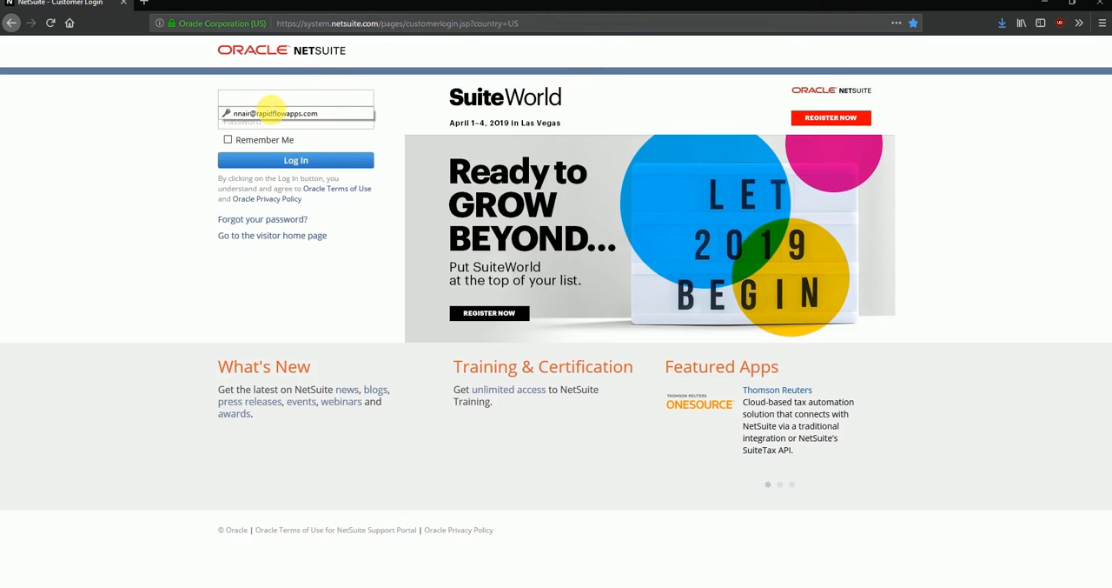
Log in to the account using the saved e-mail address and account password.
left_click(261, 113)
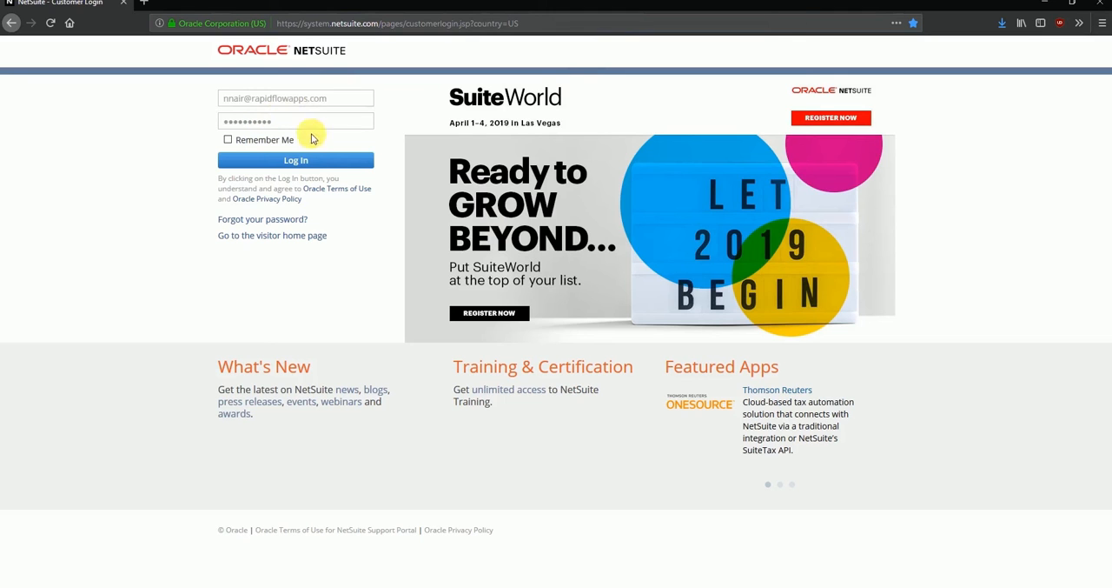
left_click(278, 162)
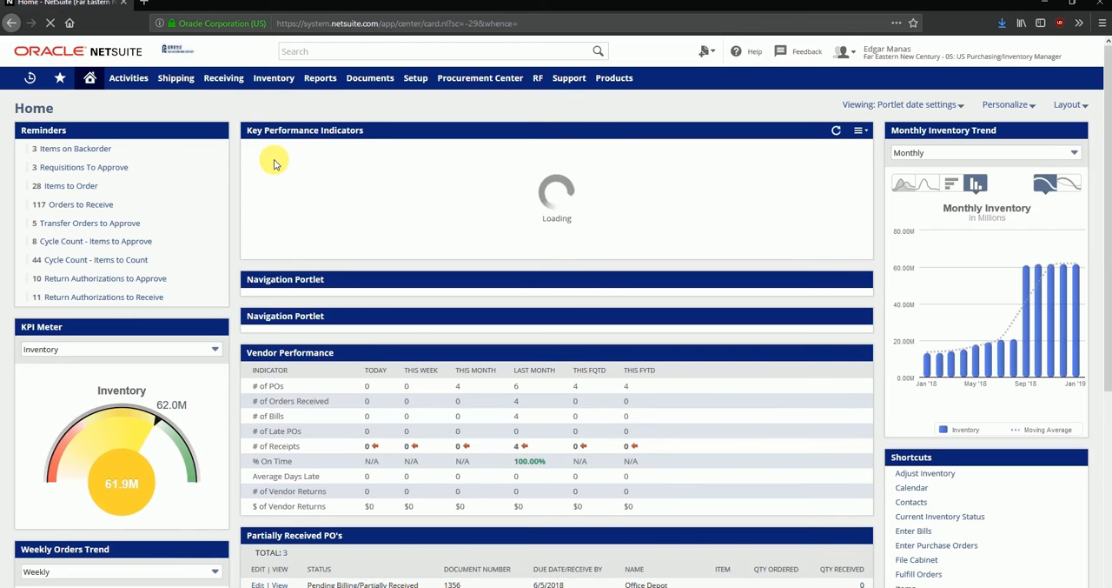
Apply the three-column layout to the home dashboard.
mouse_move(953, 48)
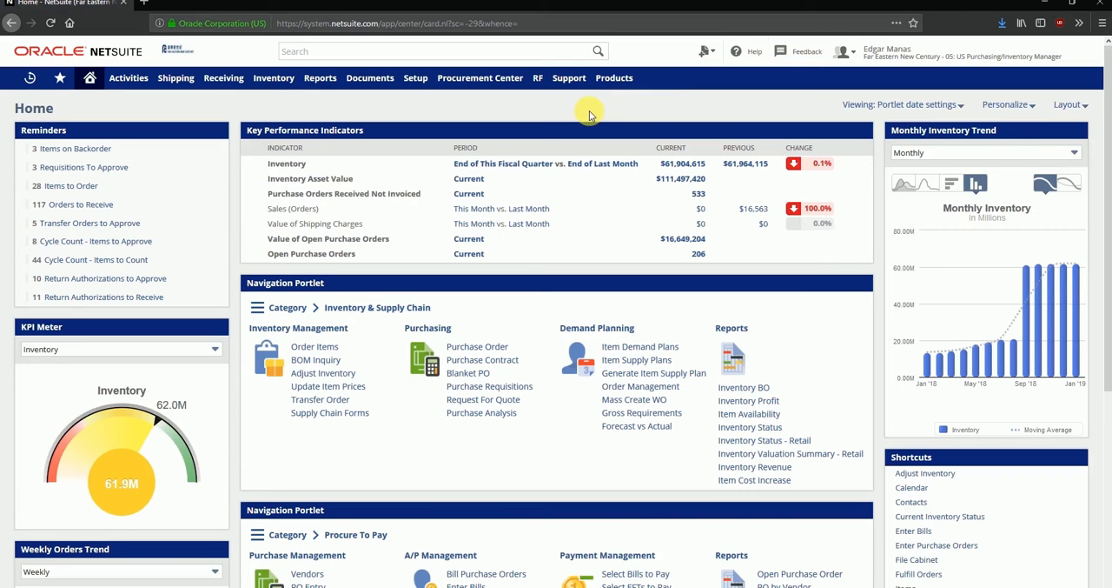
left_click(1067, 106)
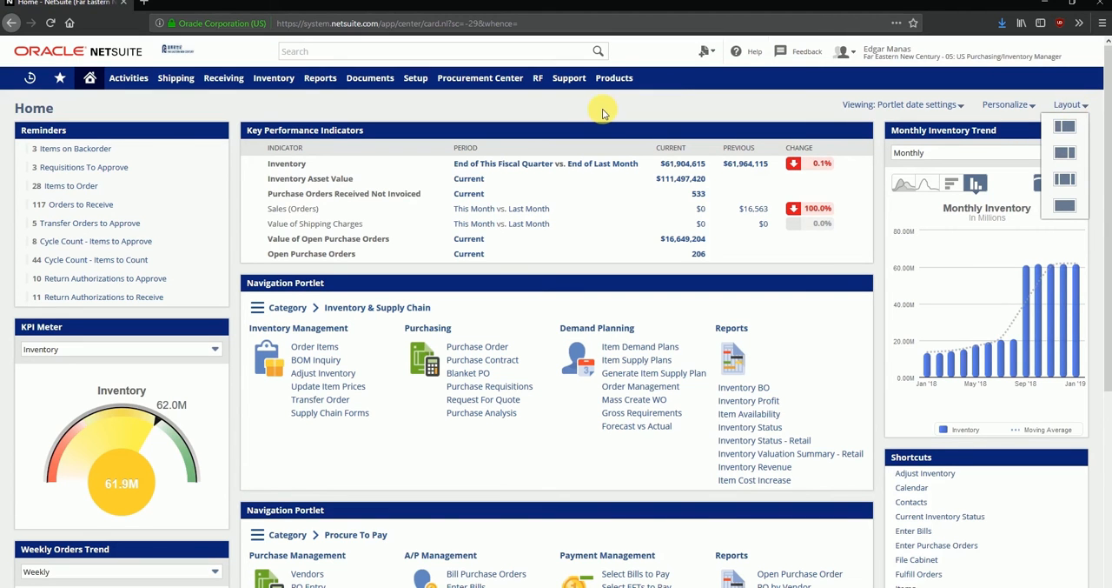
left_click(1062, 189)
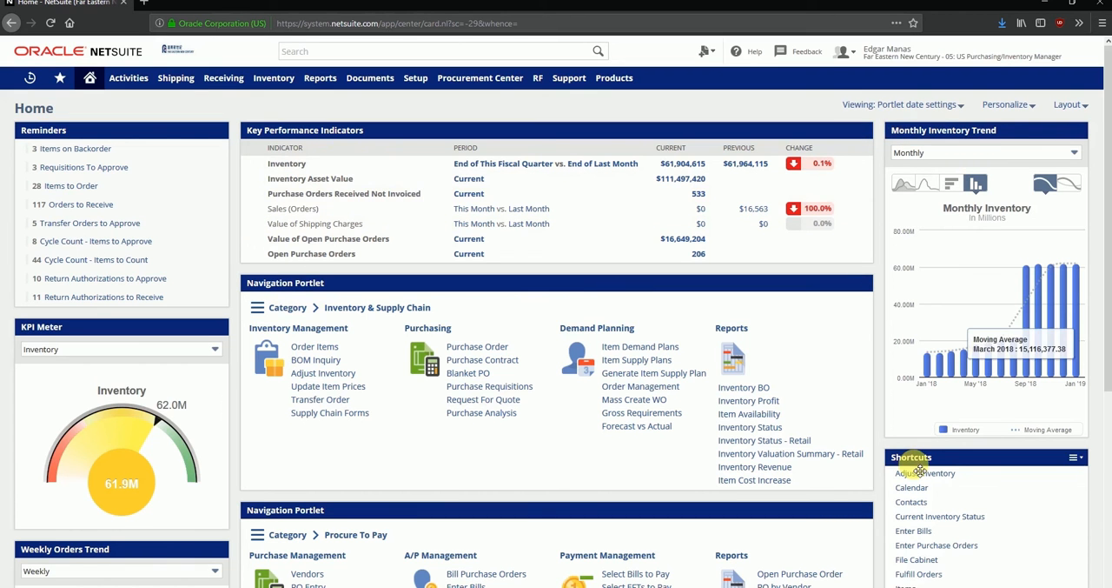
Review the home dashboard's portlets, shortcuts and vendor performance data, as well as the Activities, Shipping and Reports navigation options.
scroll(810, 394, "down", 3)
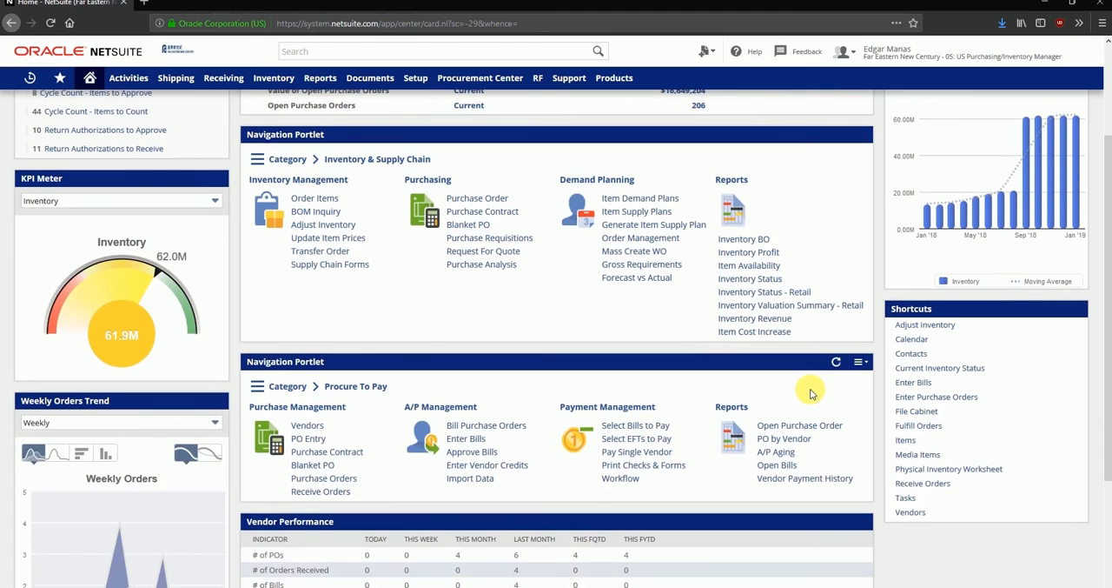
scroll(810, 393, "down", 3)
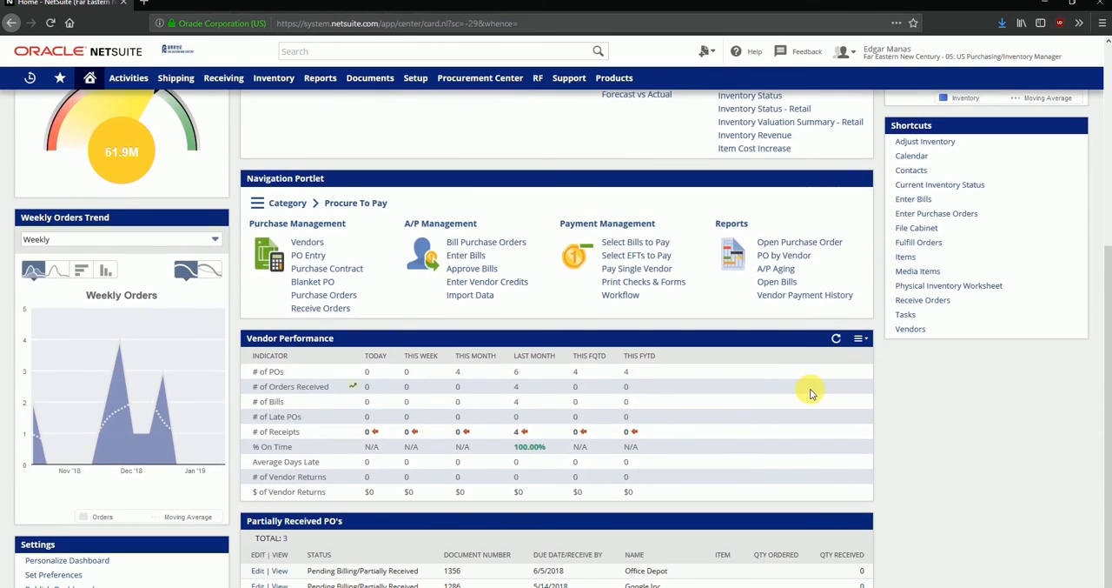
scroll(810, 394, "down", 1)
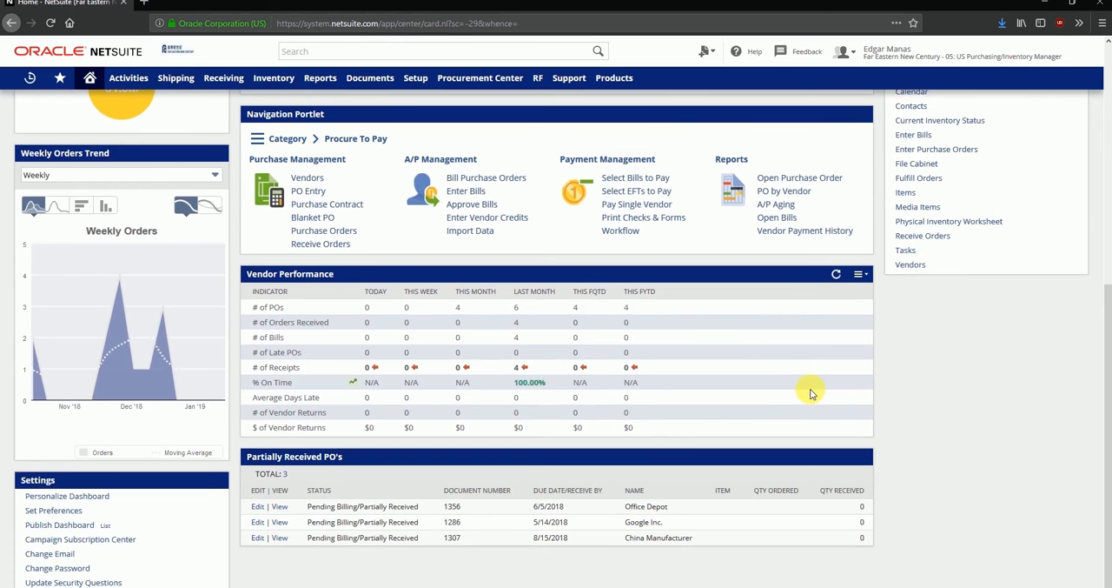
scroll(810, 393, "up", 8)
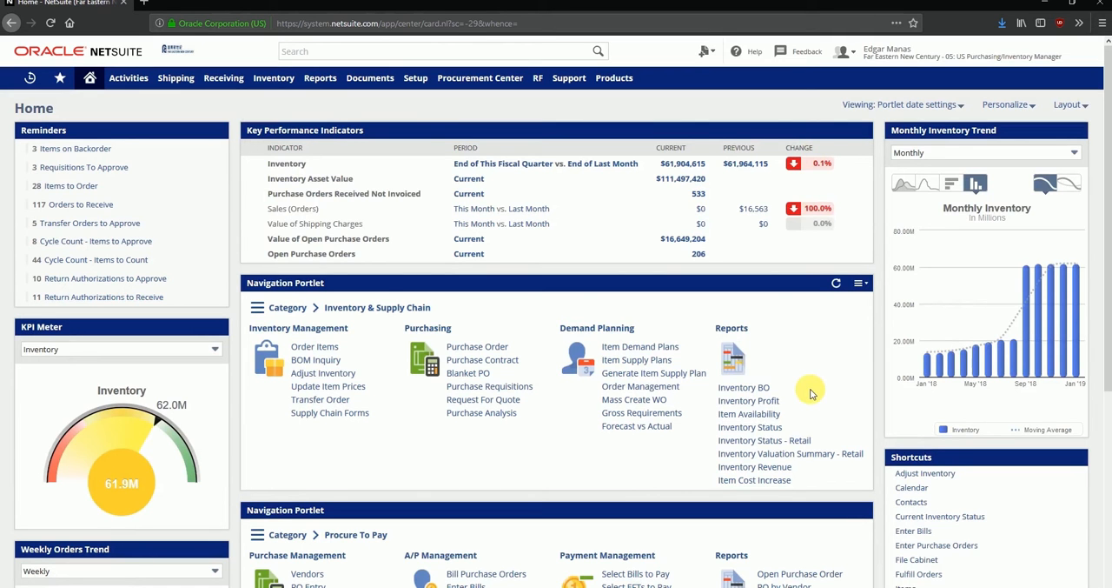
mouse_move(131, 88)
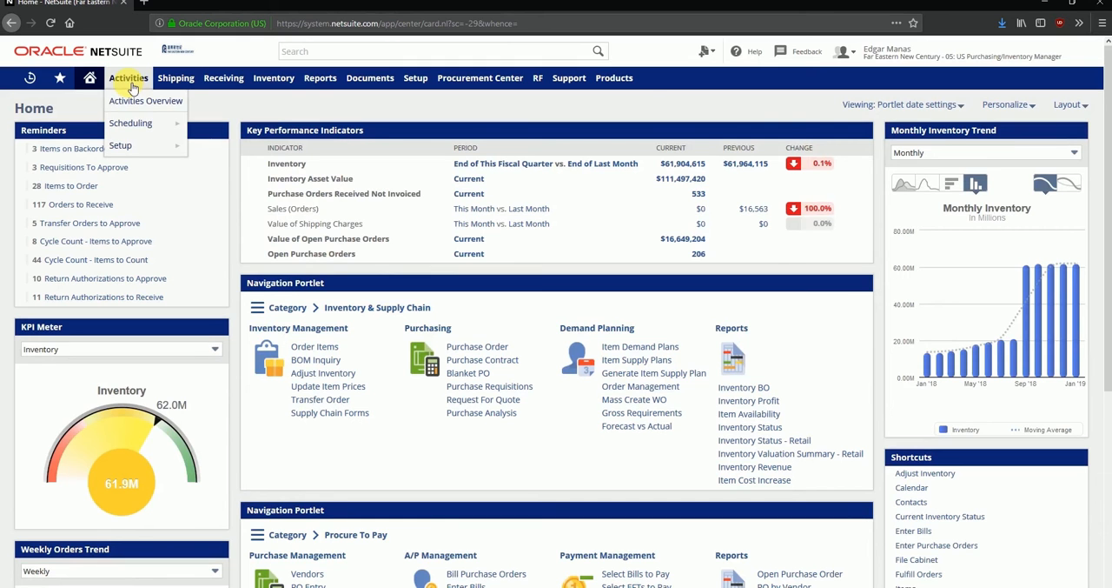
mouse_move(185, 87)
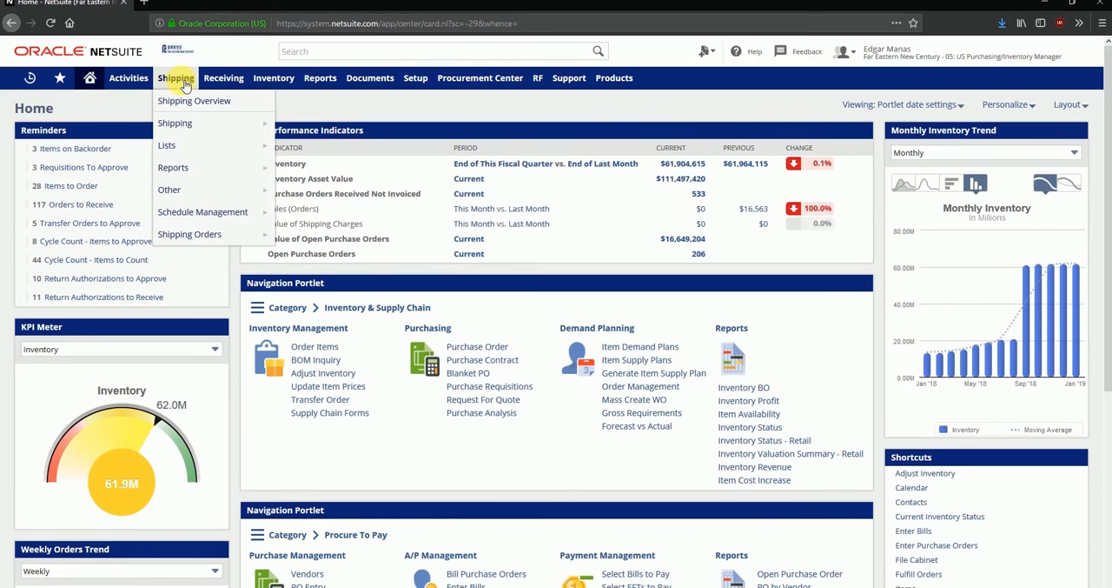
mouse_move(315, 84)
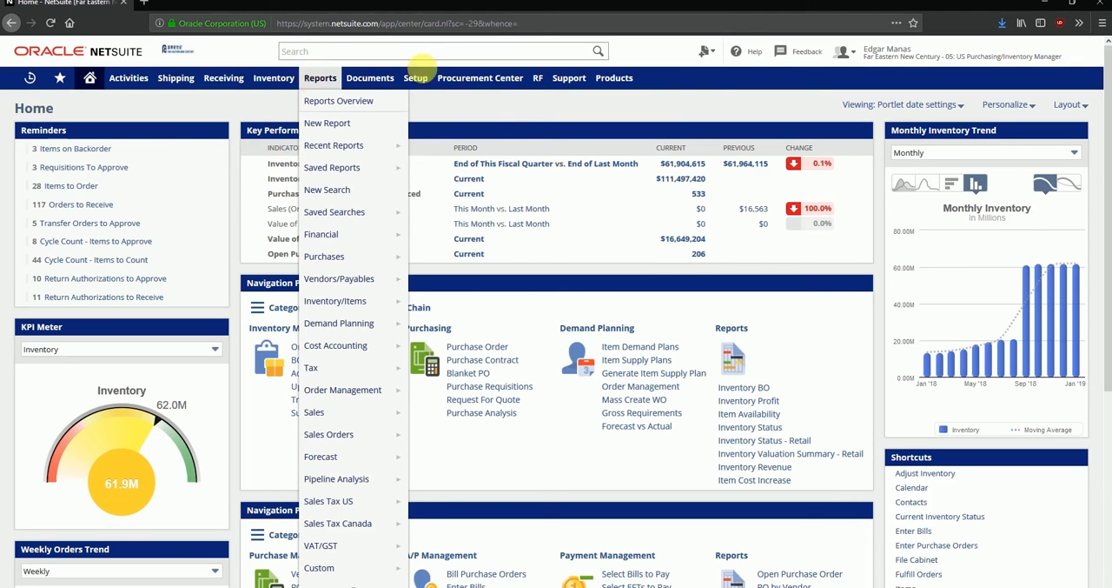
Choose the role Far Eastern New Century - 05: US Purchasing/Inventory Manager.
mouse_move(977, 57)
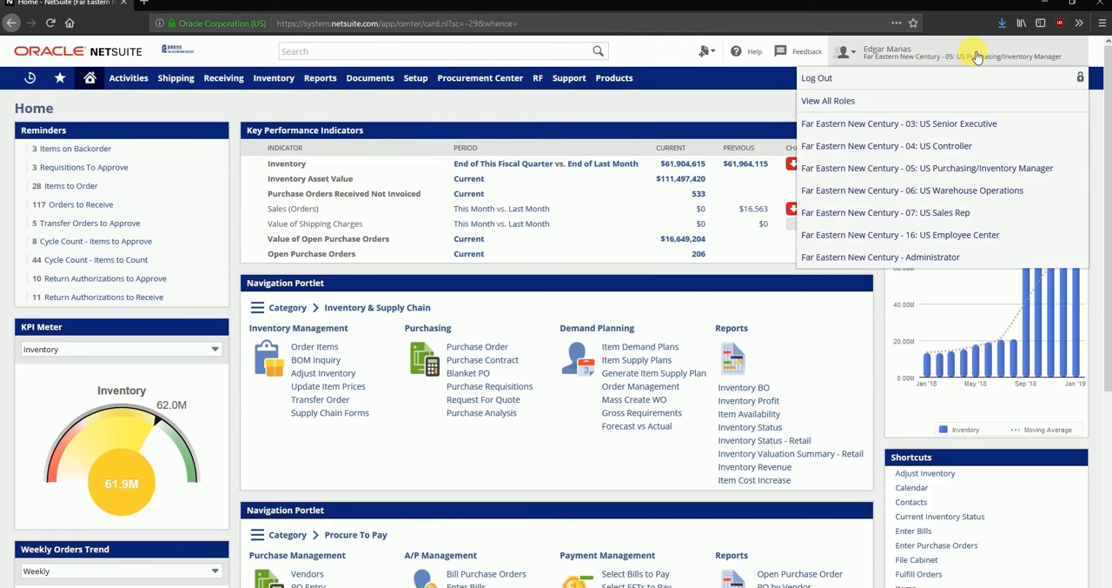
left_click(991, 173)
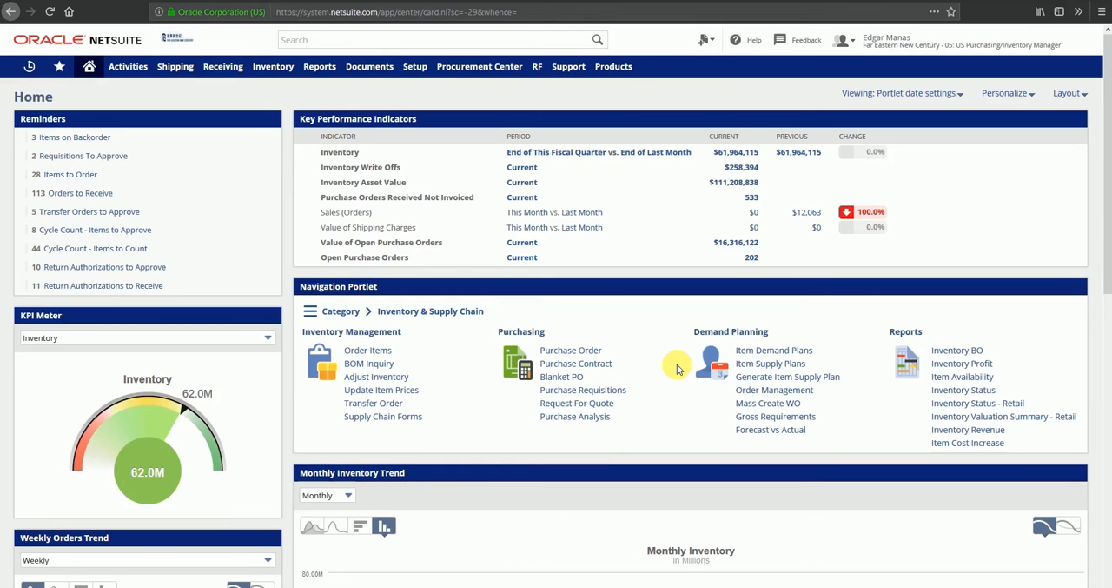
Open the Blanket PO list from the Purchasing links separately from the dashboard and start a new blanket purchase order.
right_click(561, 380)
left_click(599, 388)
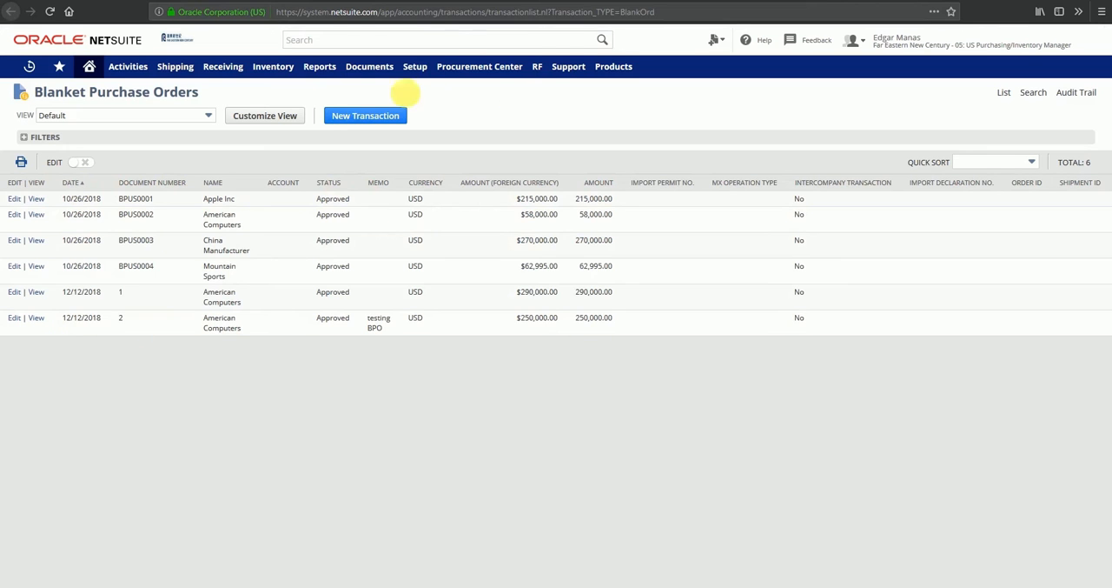
left_click(364, 122)
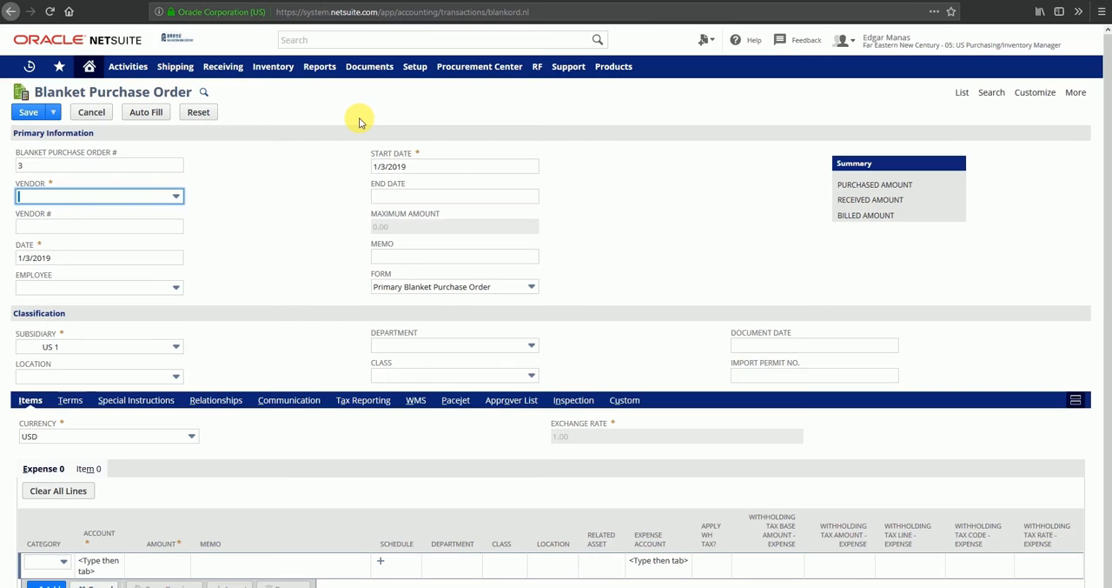
Replace the blanket purchase order number with a custom one and set the vendor to American Computers.
key("shift+Tab")
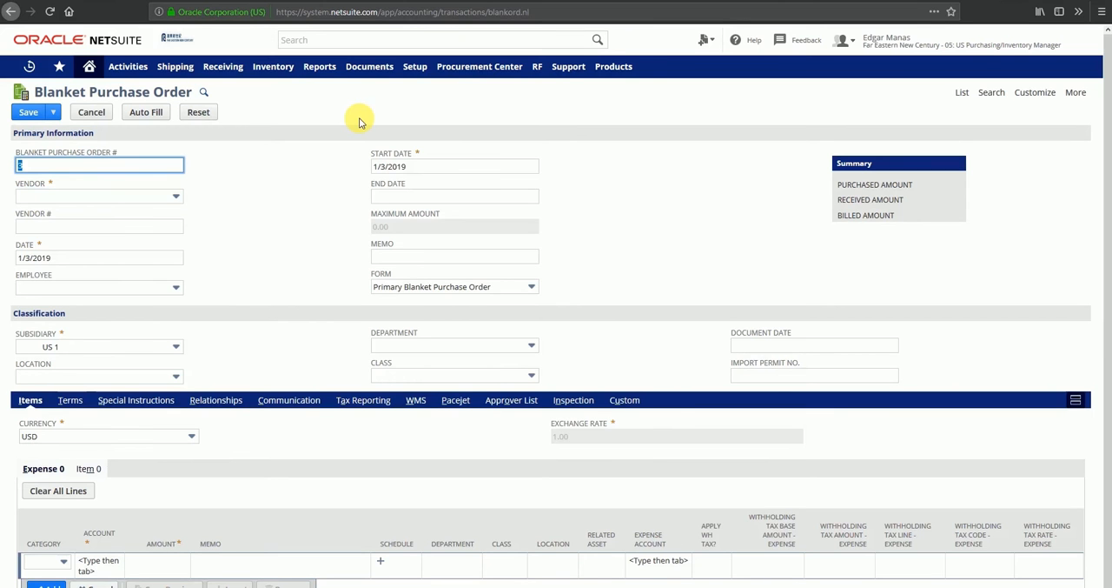
type("BPO004")
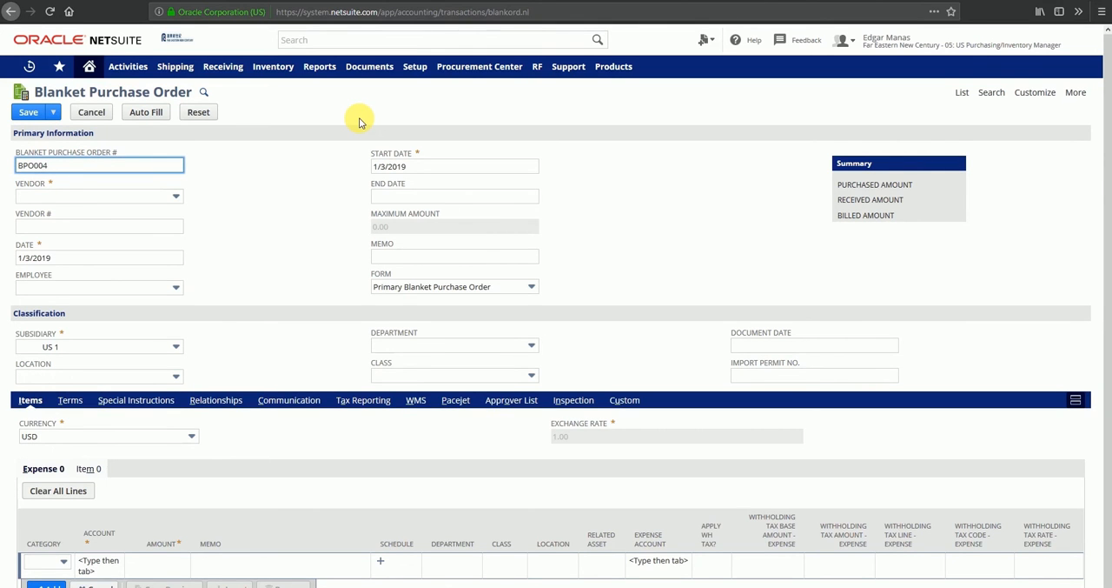
key("Tab")
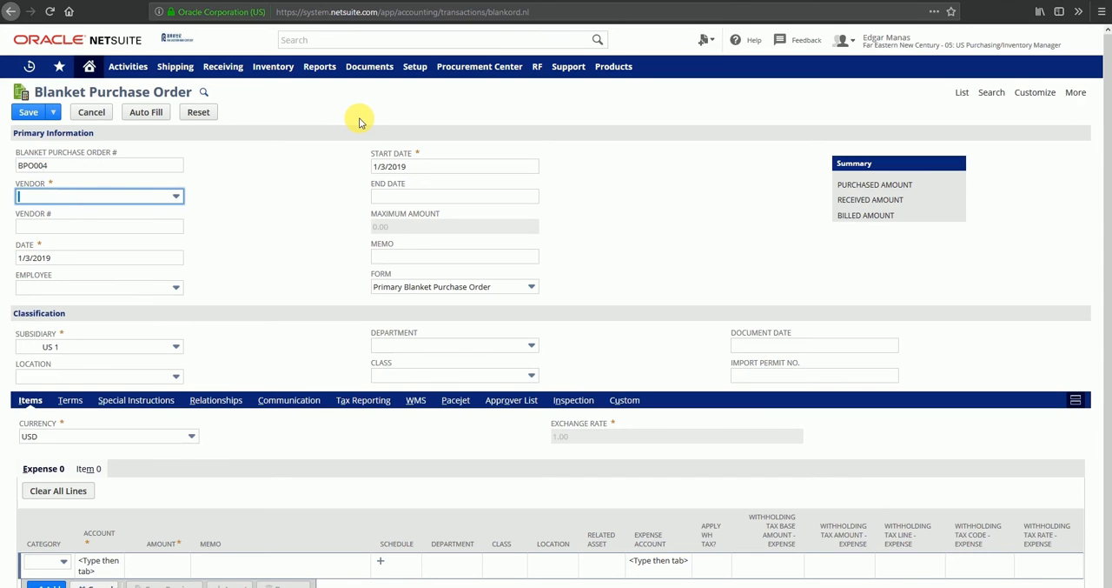
type("an Computers")
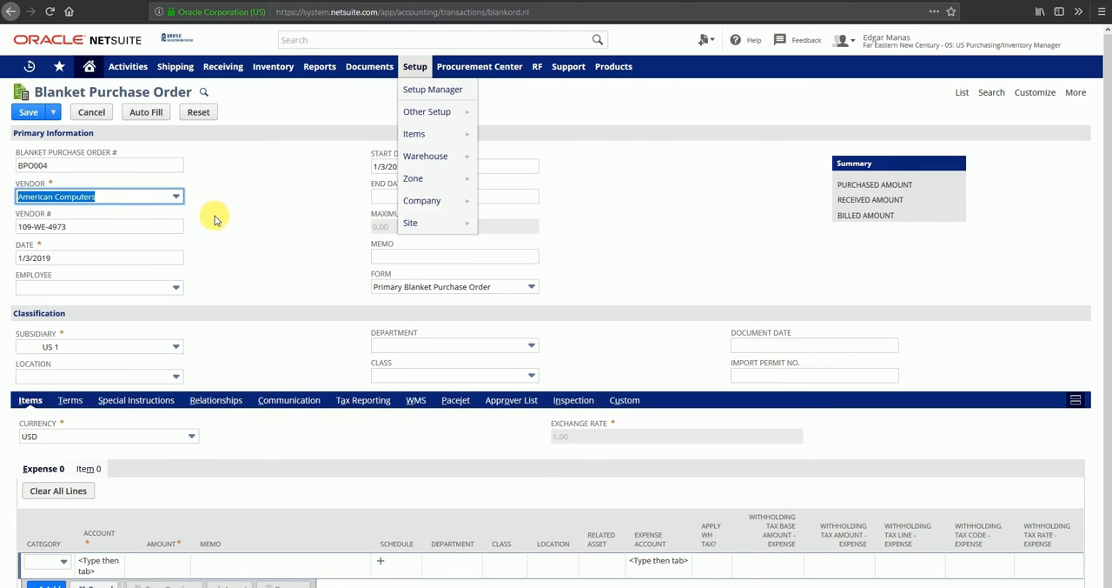
key("Tab")
key("Tab")
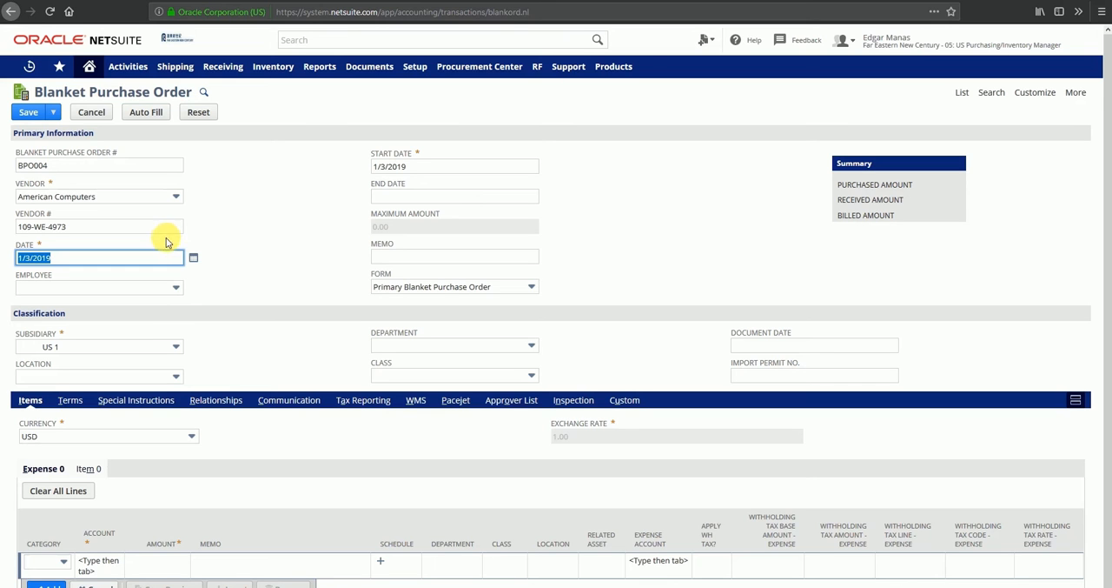
left_click(182, 291)
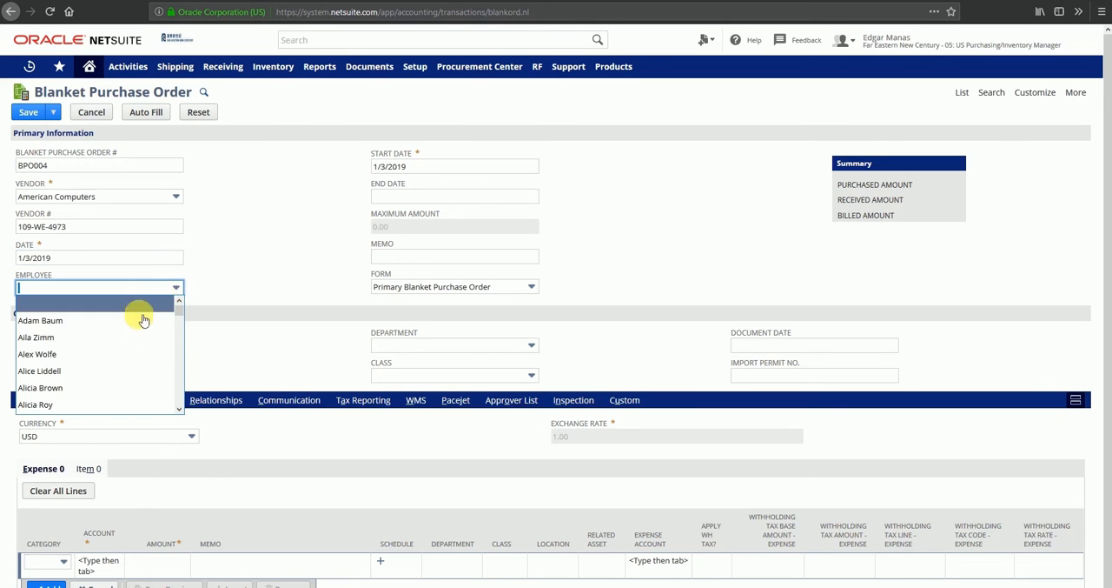
left_click(246, 275)
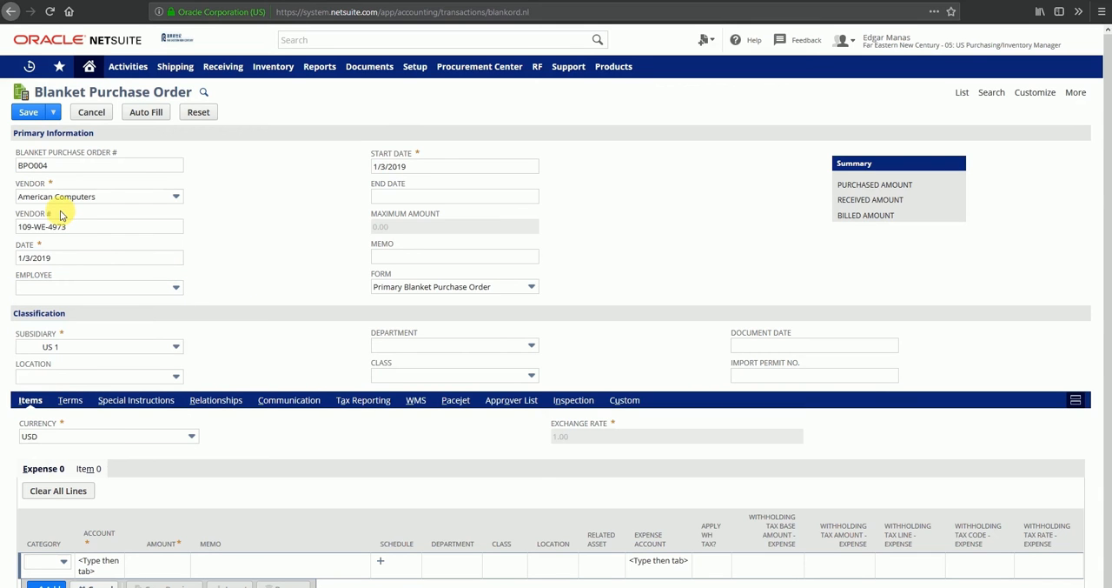
Set the blanket purchase order's end date to 6/30/2019.
left_click(412, 166)
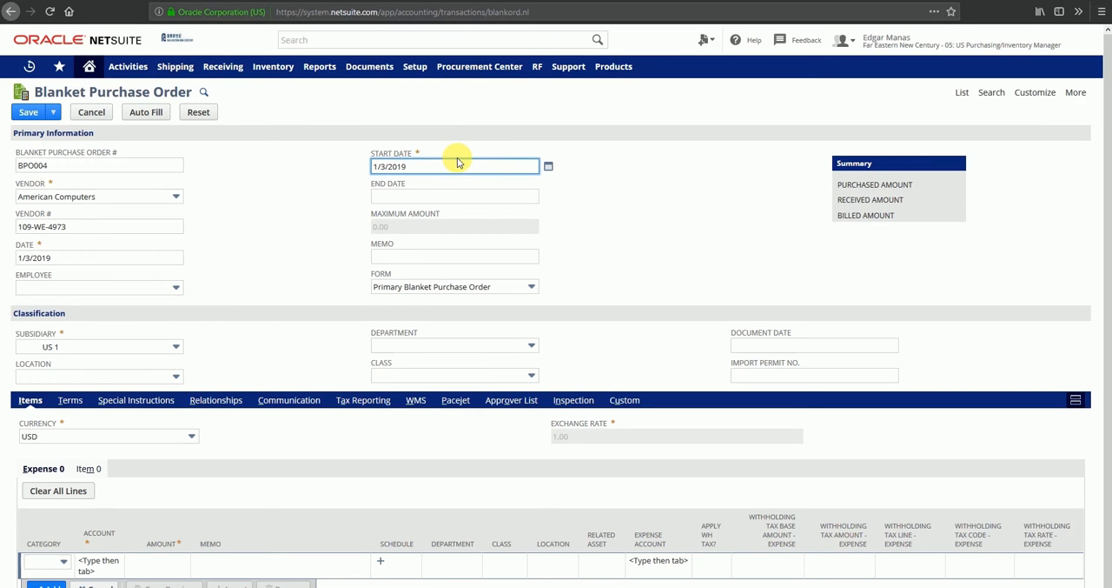
left_click(548, 196)
left_click(543, 215)
left_click(543, 214)
left_click(543, 215)
left_click(543, 215)
left_click(543, 215)
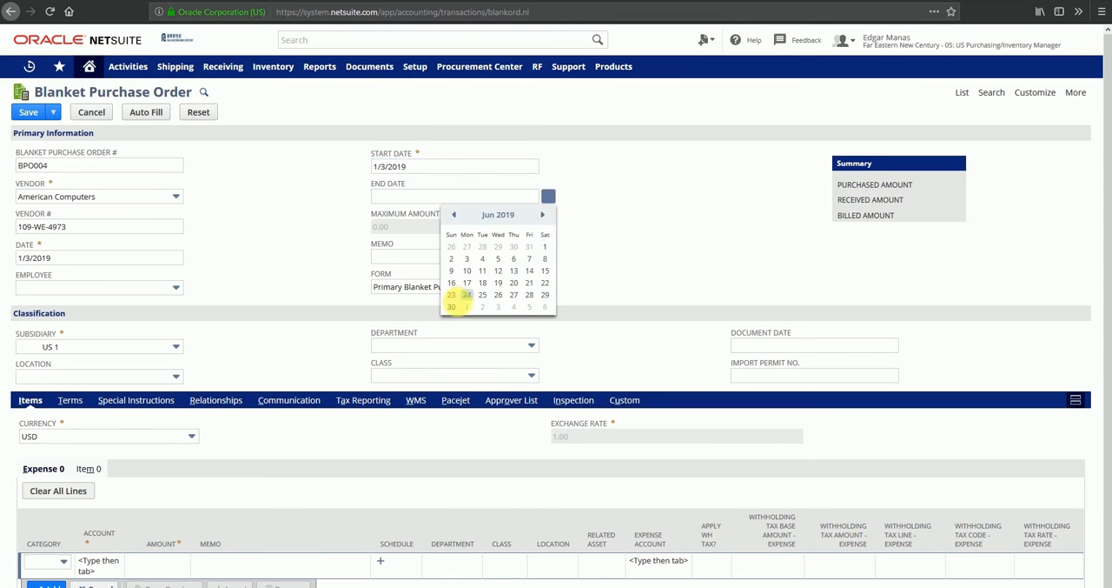
left_click(451, 306)
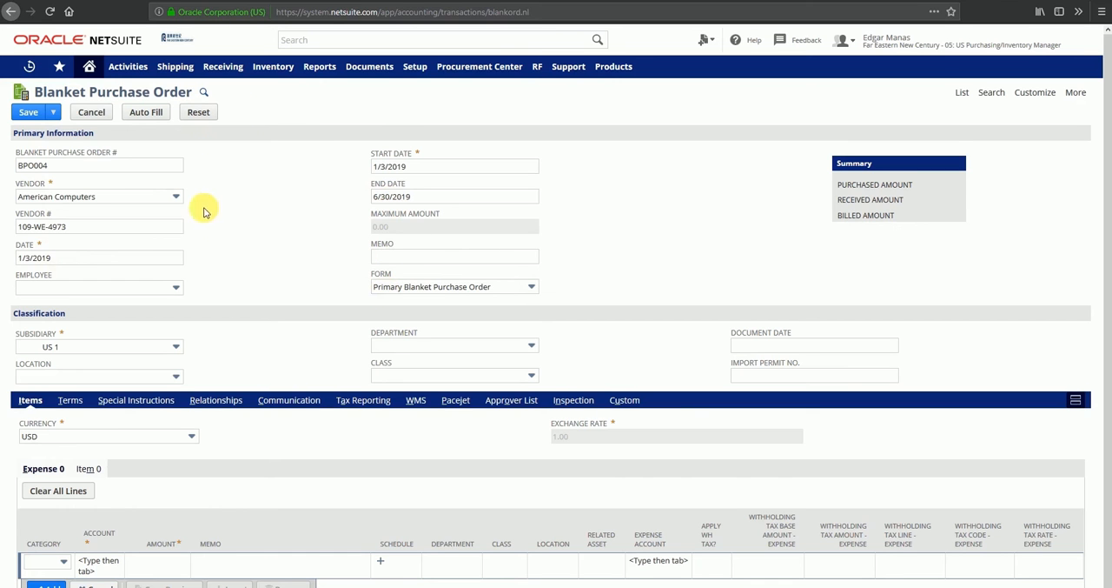
Examine the order's Memo, Location, Department, Class, Document Date and Import Permit No. fields, including the available location choices.
scroll(318, 278, "down", 1)
left_click(383, 231)
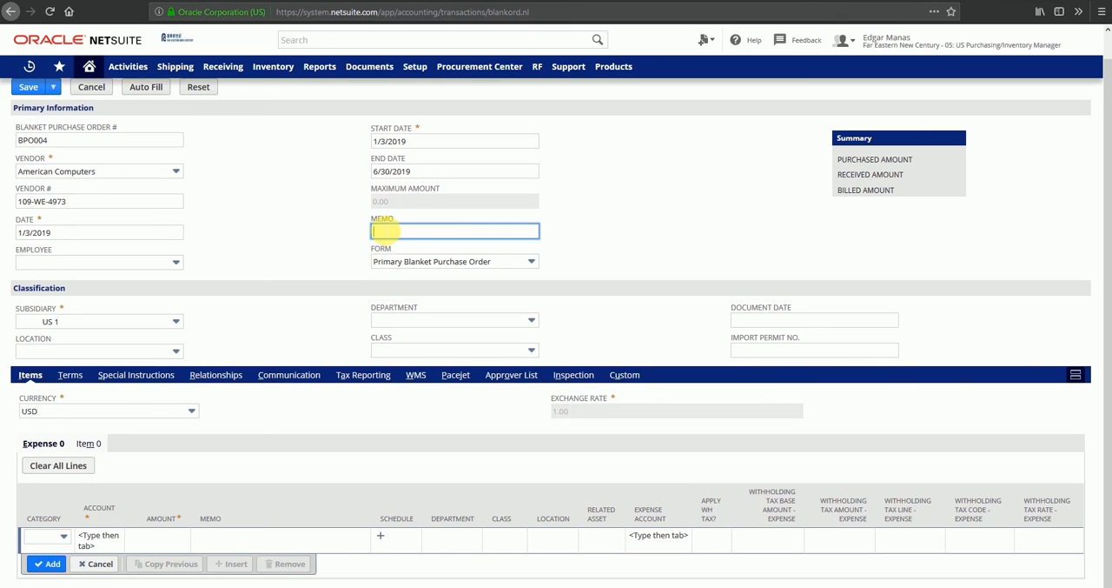
left_click(174, 351)
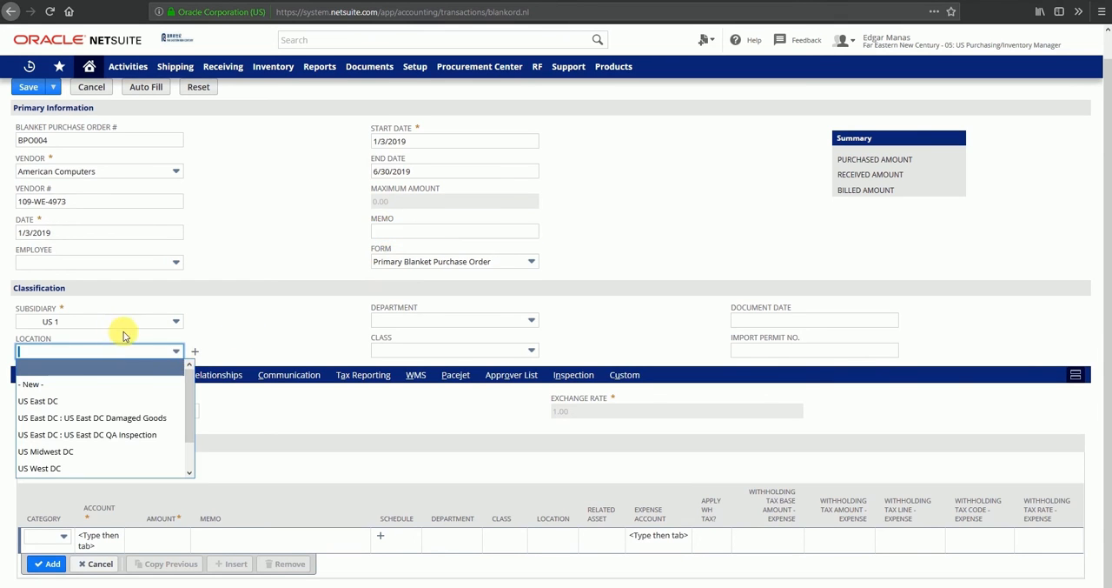
left_click(265, 320)
left_click(466, 319)
left_click(510, 350)
left_click(611, 330)
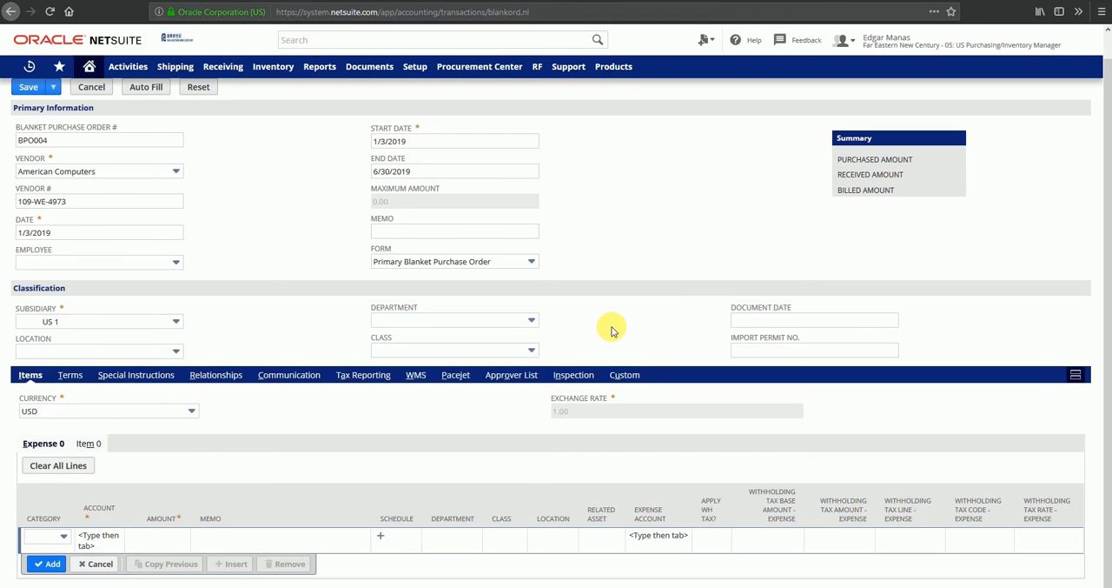
left_click(749, 320)
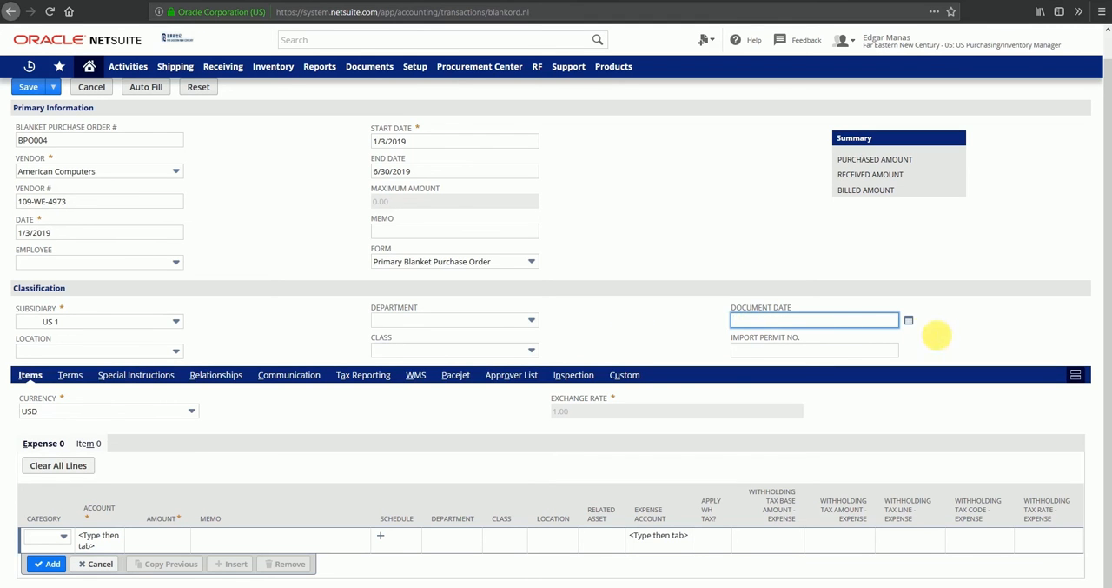
left_click(782, 351)
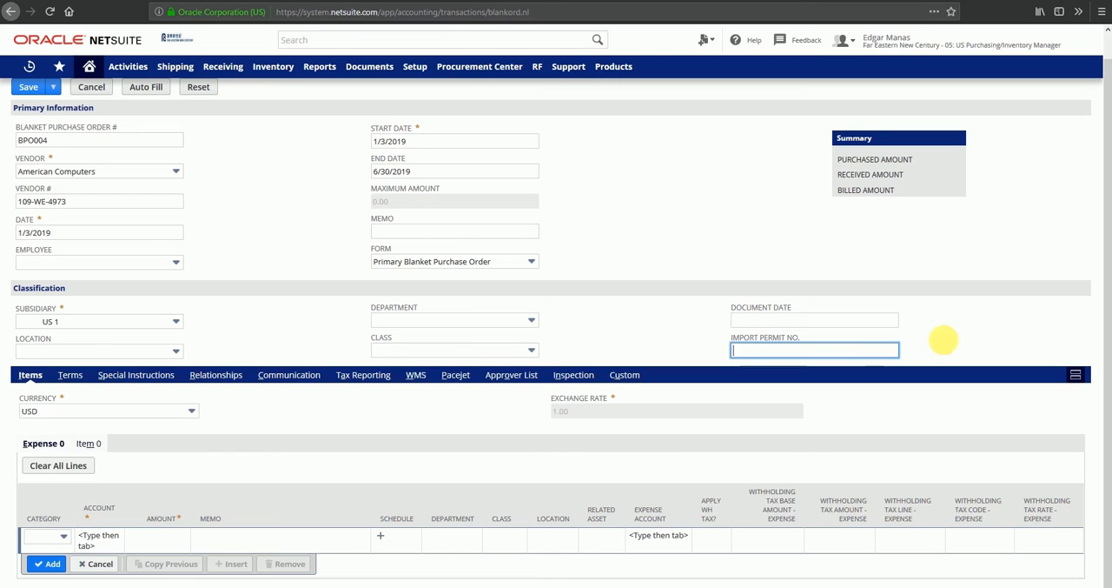
left_click(983, 258)
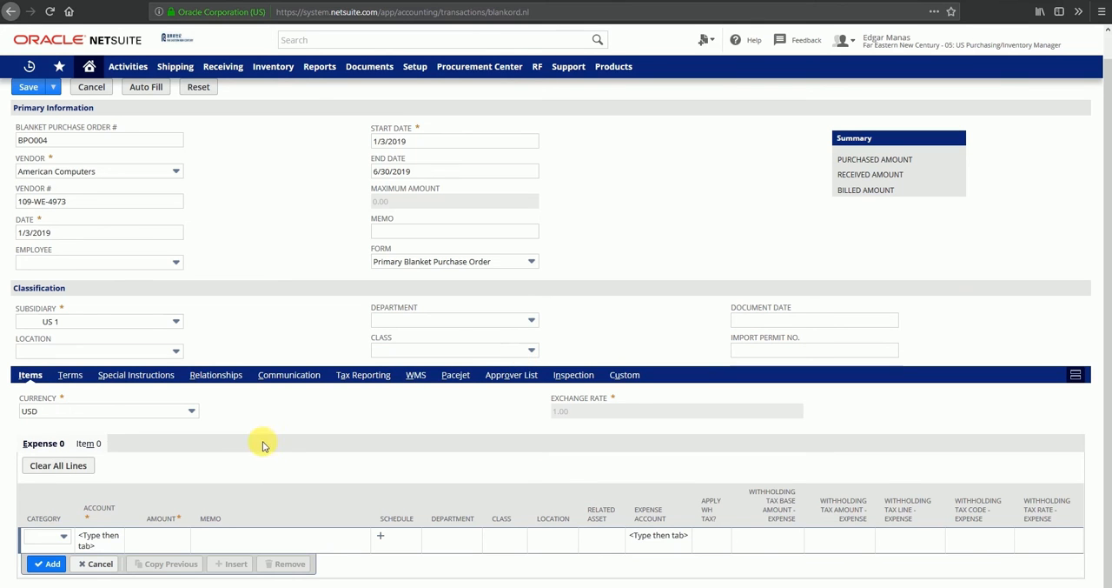
Start an item line on the order with the tablet Blackberry PlayBook from TECHNOLOGY : General Electronics.
left_click(88, 443)
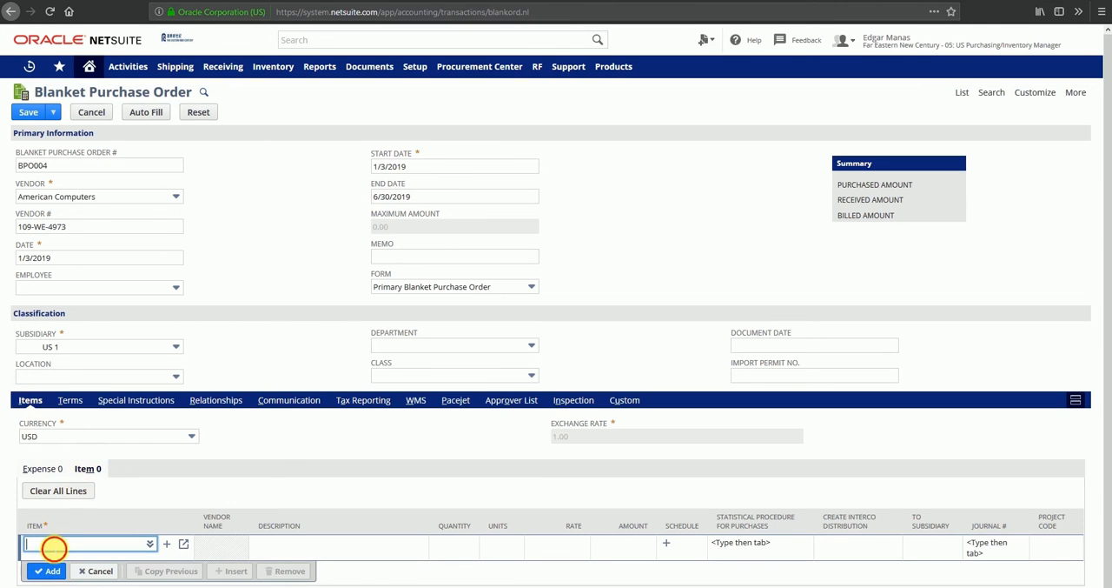
type("lack")
key("Tab")
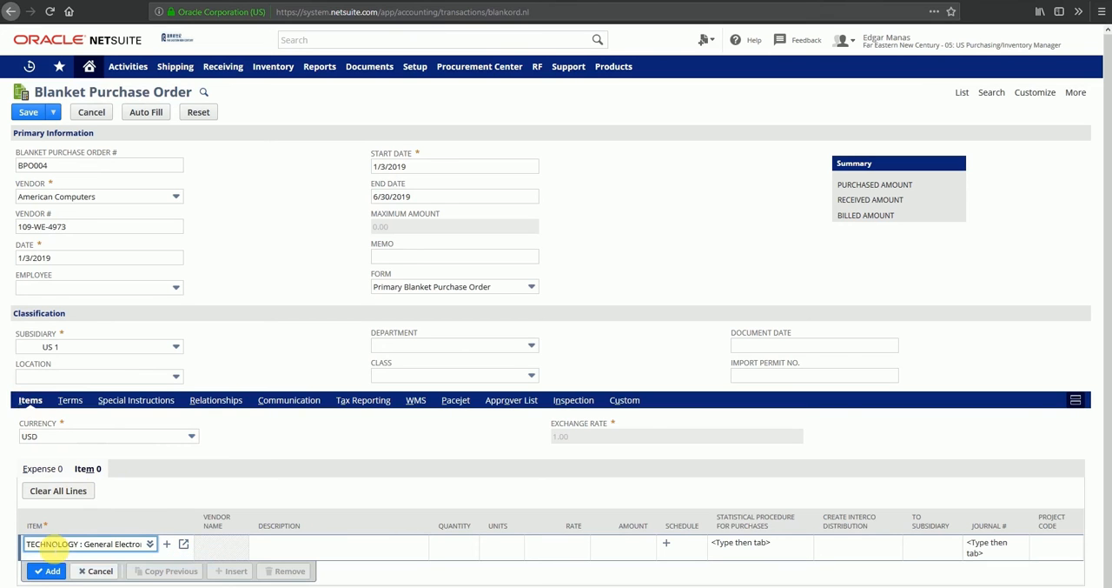
key("Tab")
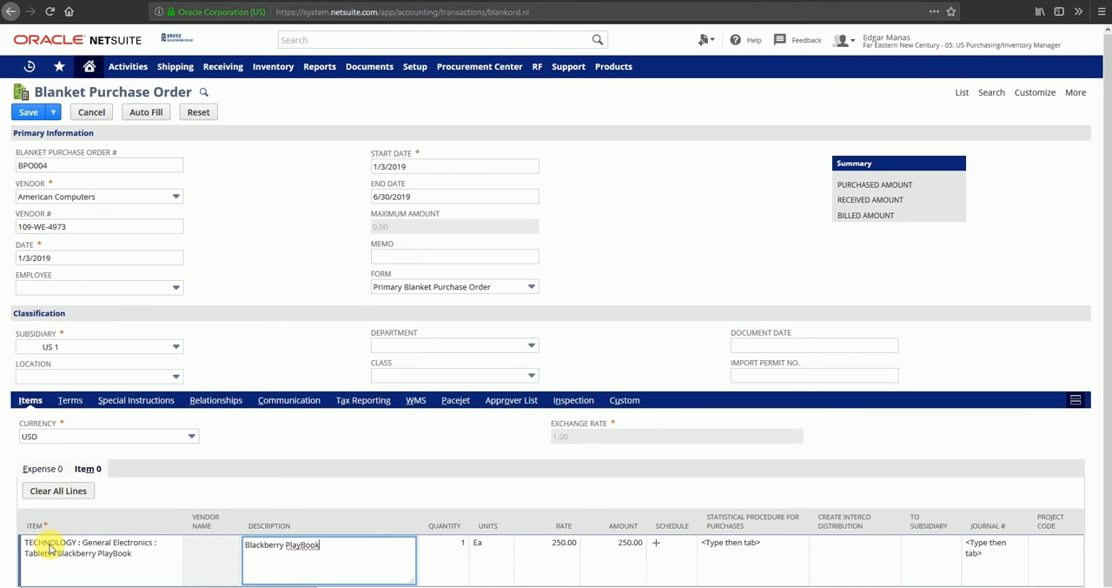
Set the Blackberry PlayBook line's quantity to 1000, leaving its rate as it is.
key("Tab")
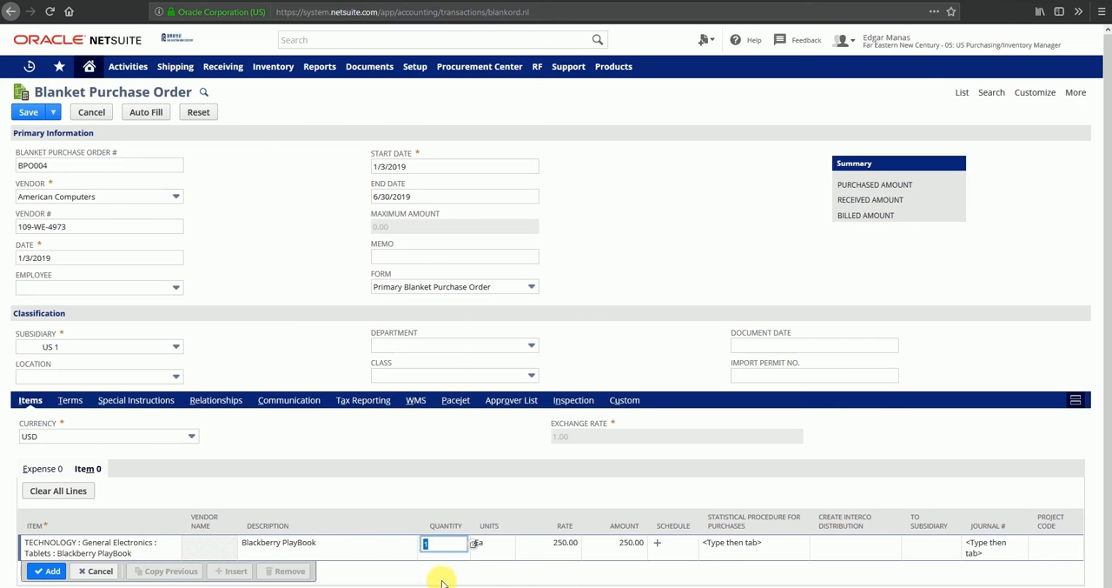
left_click(559, 547)
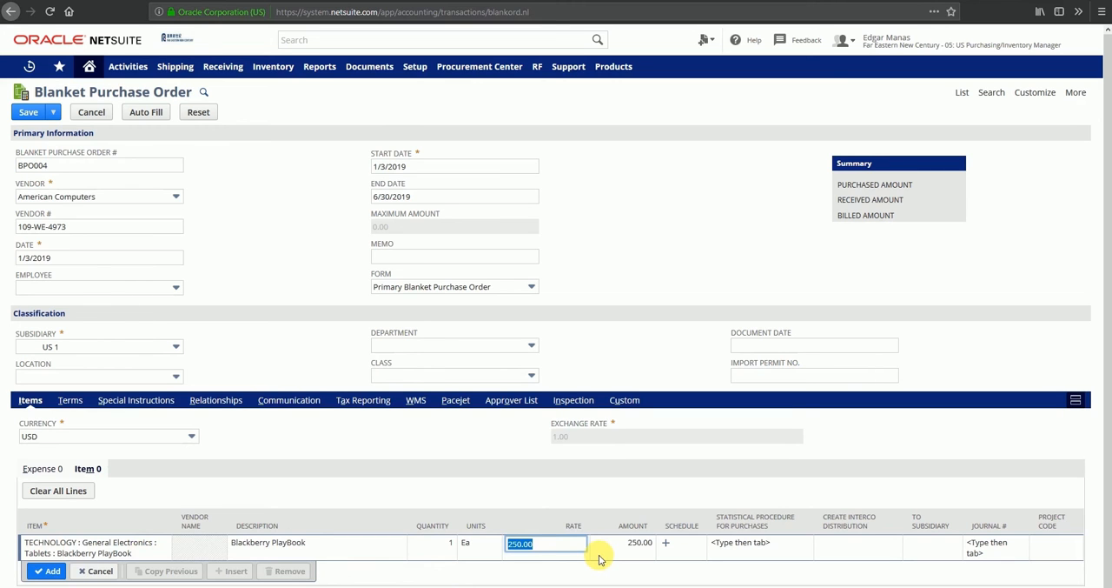
left_click(446, 547)
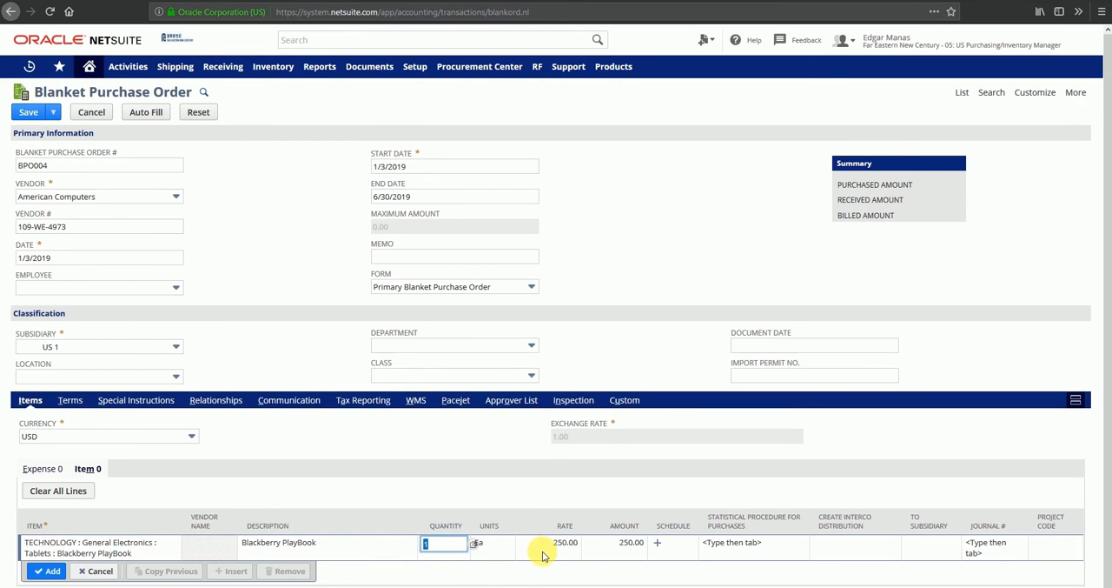
type("1000")
key("Tab")
key("Tab")
key("Tab")
key("Tab")
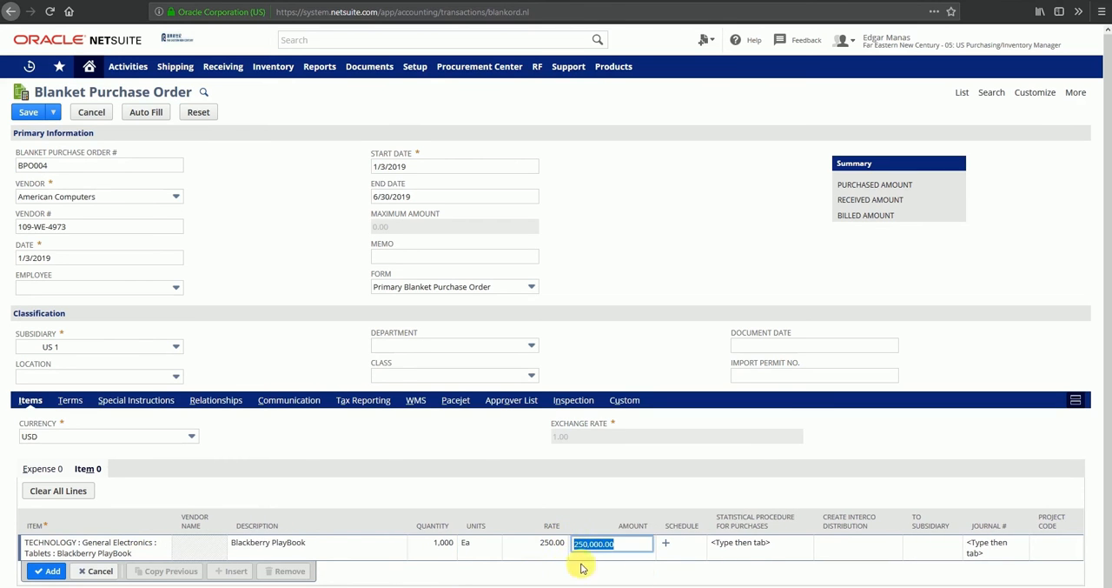
Open the Blackberry PlayBook line's schedule and add a manual release of 200 dated 1/31/2019.
left_click(660, 545)
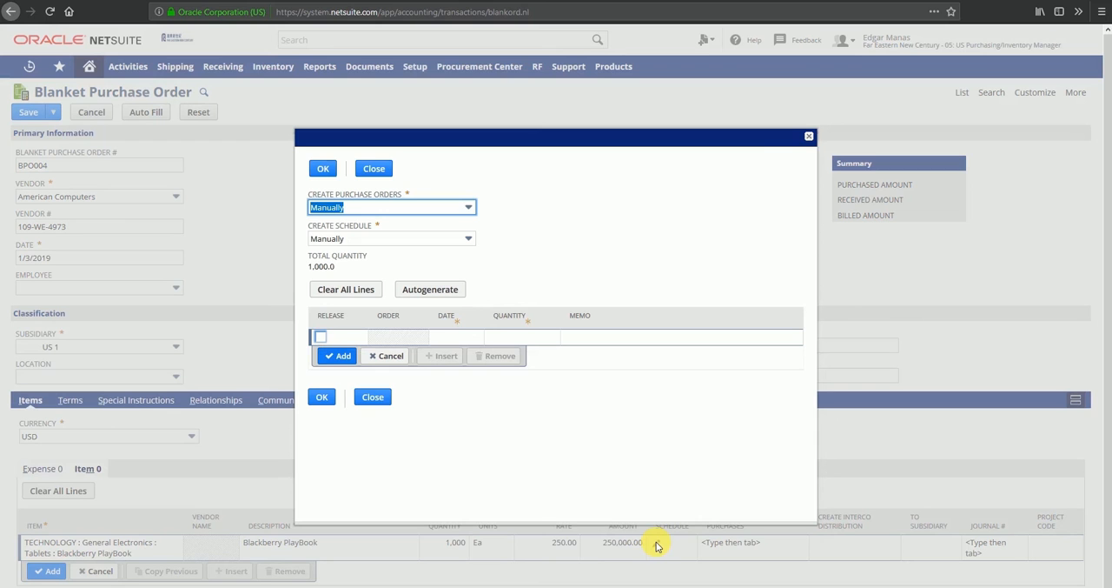
left_click(458, 338)
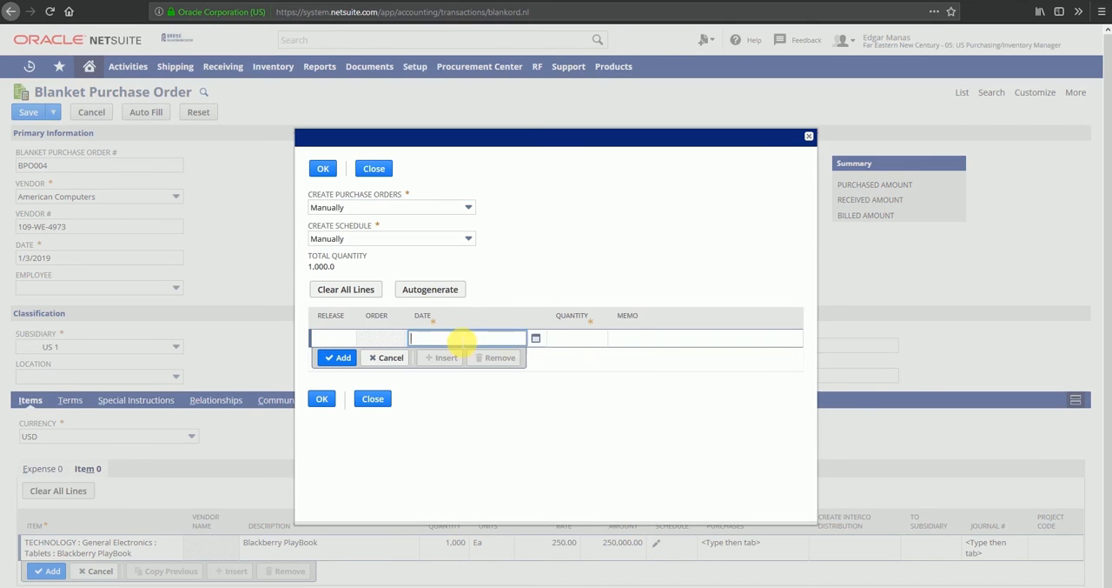
left_click(535, 339)
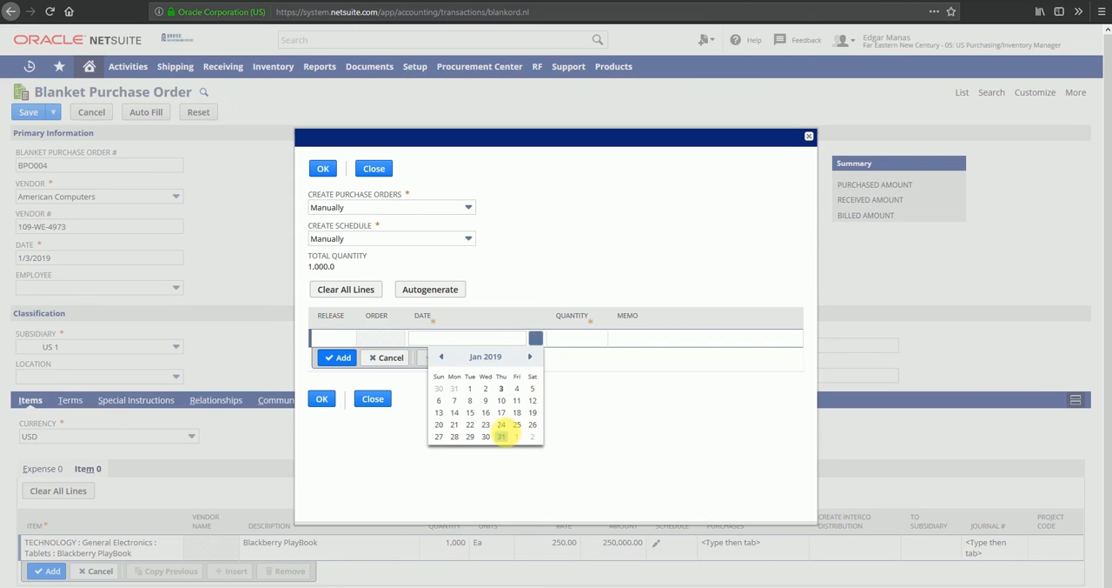
left_click(502, 435)
left_click(560, 340)
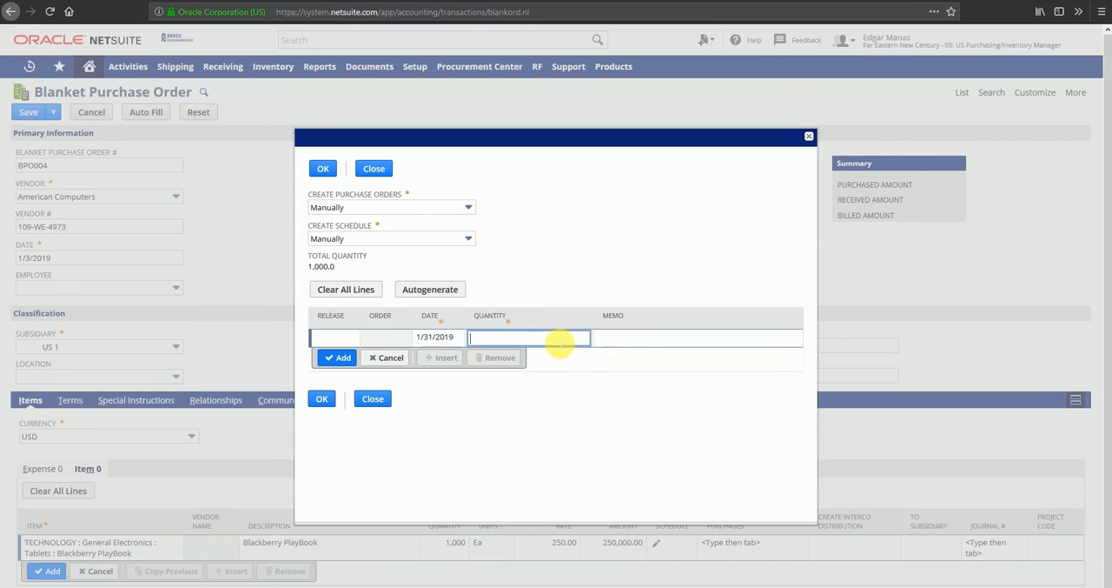
type("200")
key("Tab")
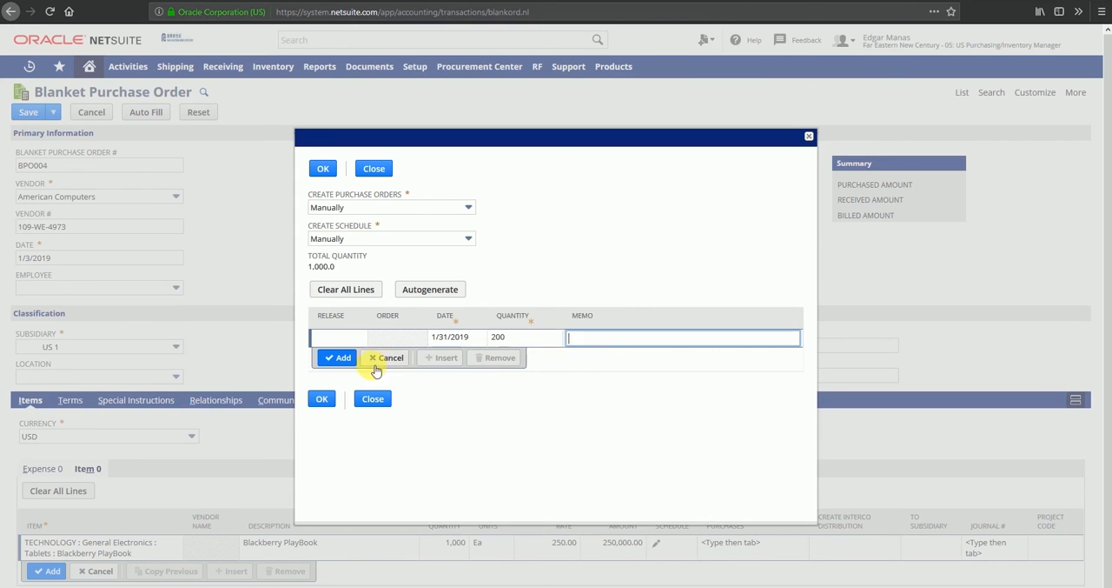
left_click(341, 358)
Add a second manual schedule line dated 3/27/2019 with a quantity of 400.
left_click(476, 355)
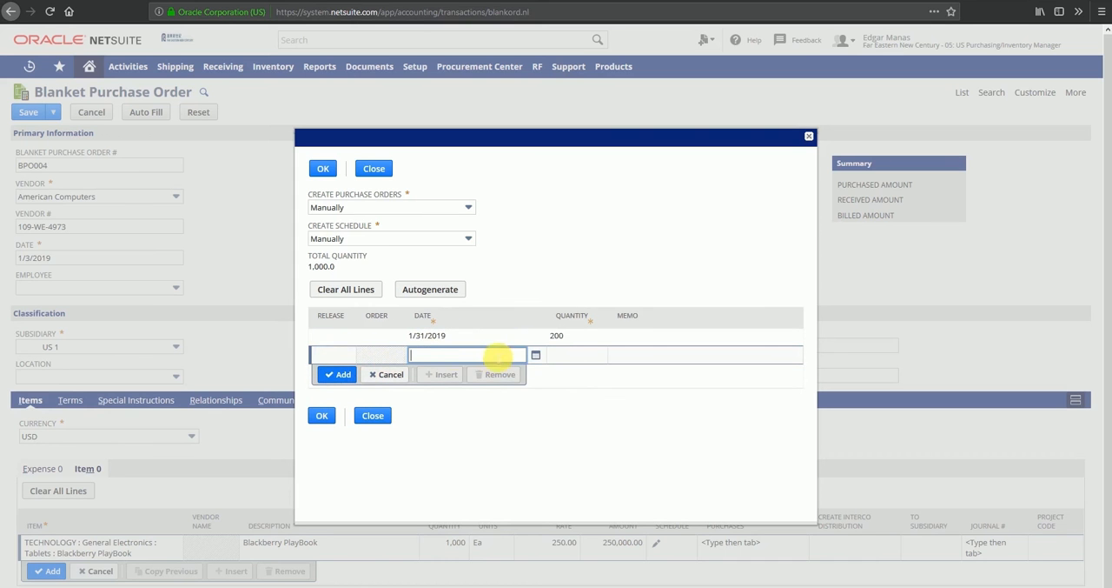
left_click(535, 355)
left_click(532, 373)
left_click(532, 373)
left_click(485, 453)
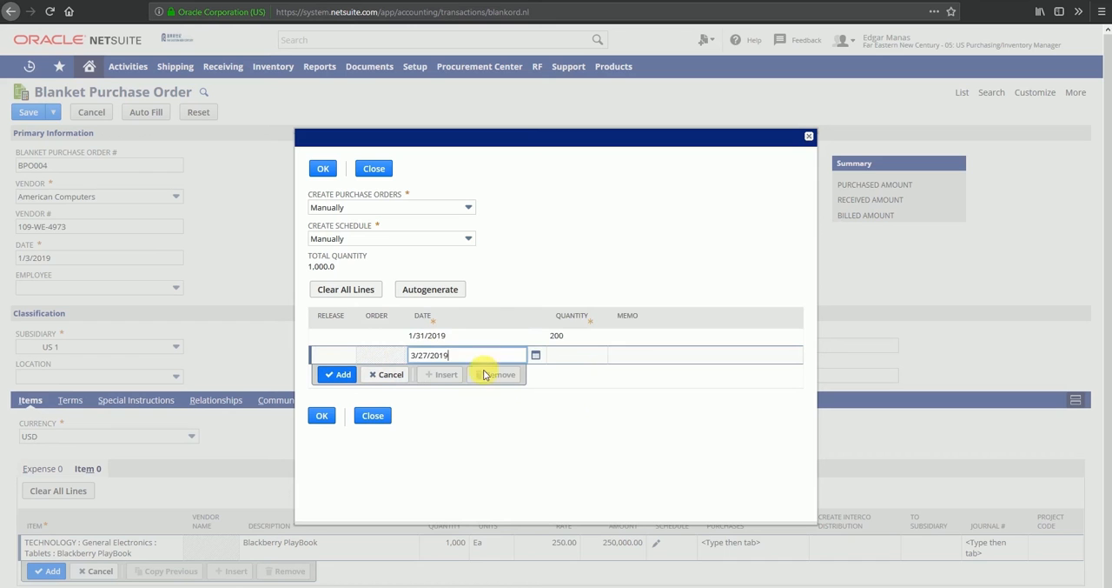
key("Tab")
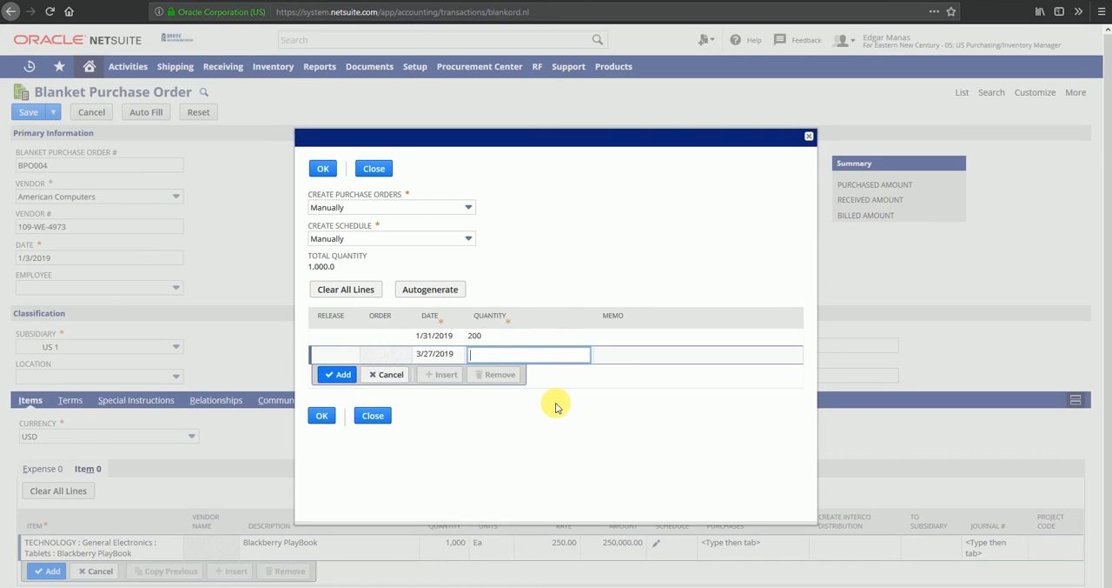
type("400")
key("Tab")
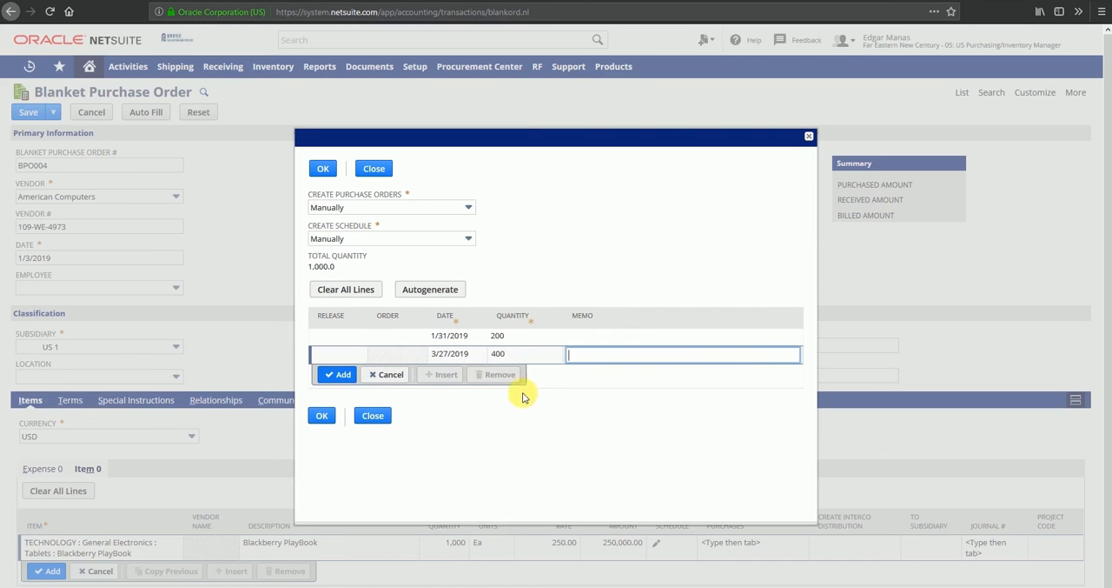
left_click(340, 374)
Enter a third manual schedule line dated 6/15/2019 with a quantity of 400.
left_click(439, 372)
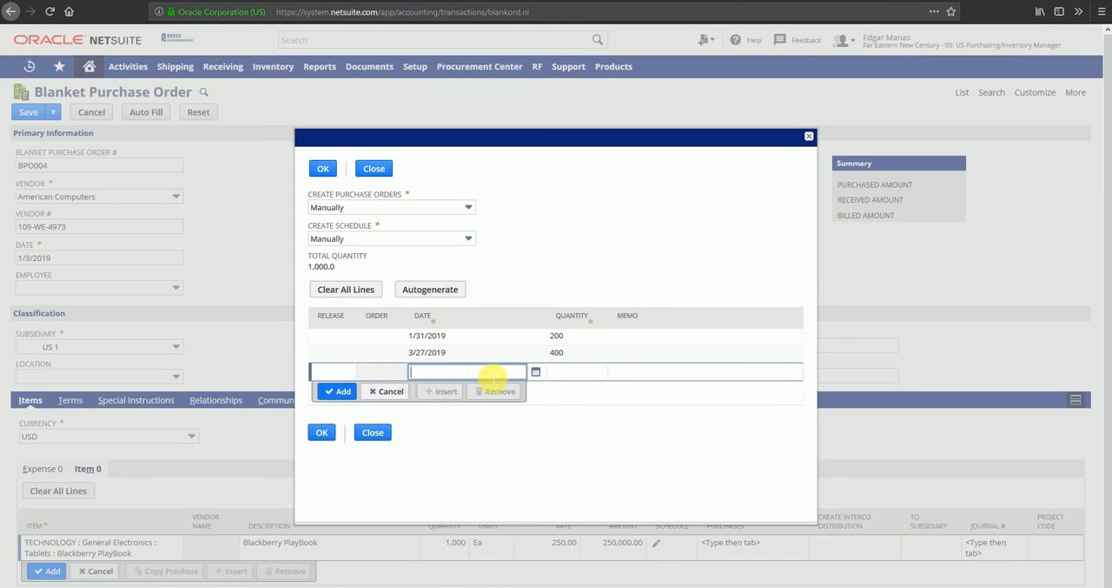
left_click(532, 373)
left_click(531, 391)
left_click(530, 390)
left_click(530, 390)
left_click(531, 390)
left_click(530, 390)
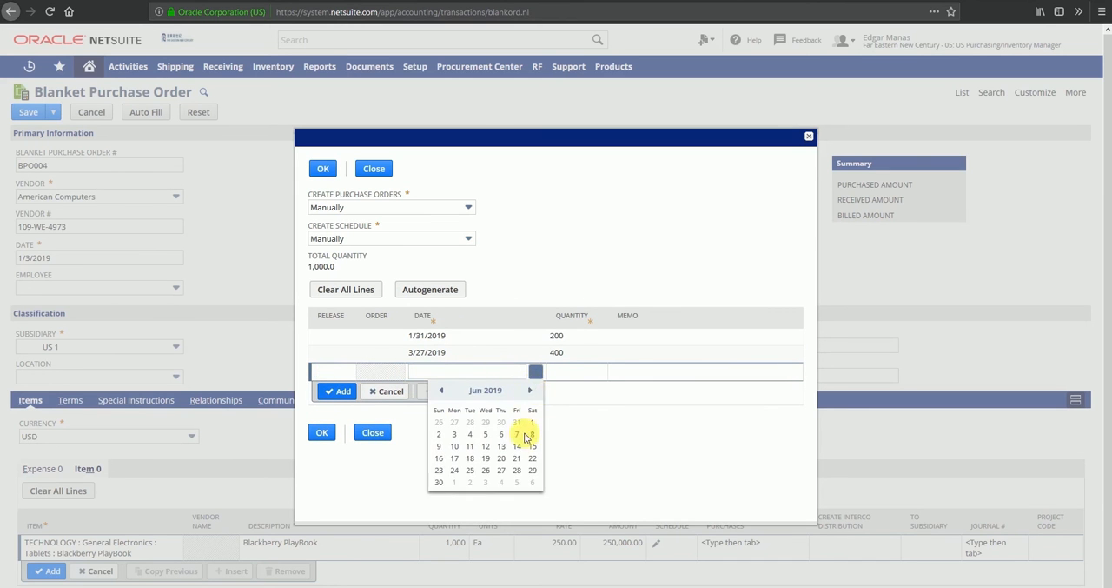
left_click(533, 449)
left_click(561, 375)
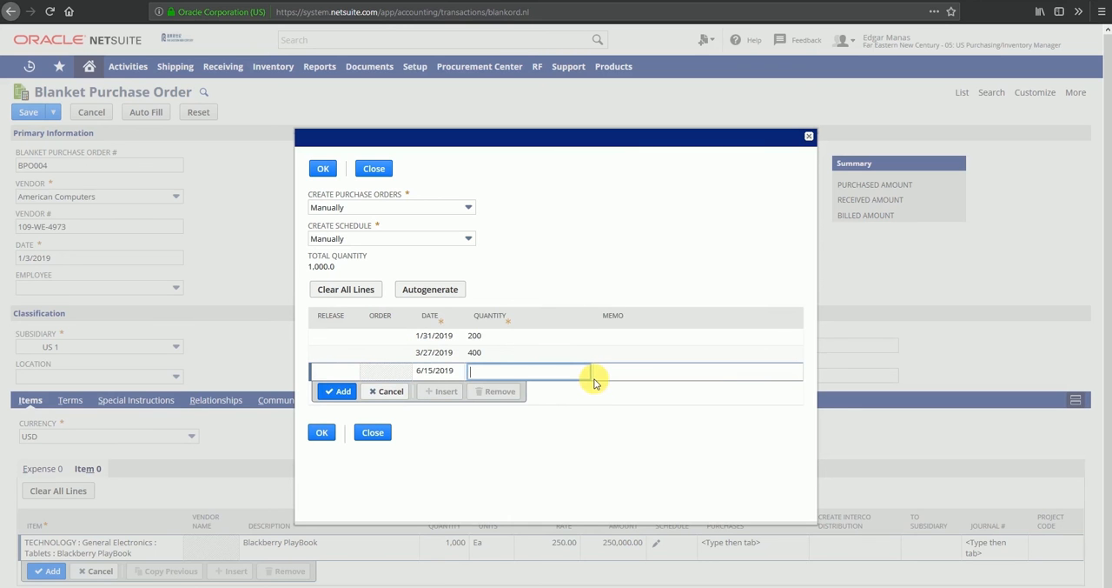
type("400")
key("Tab")
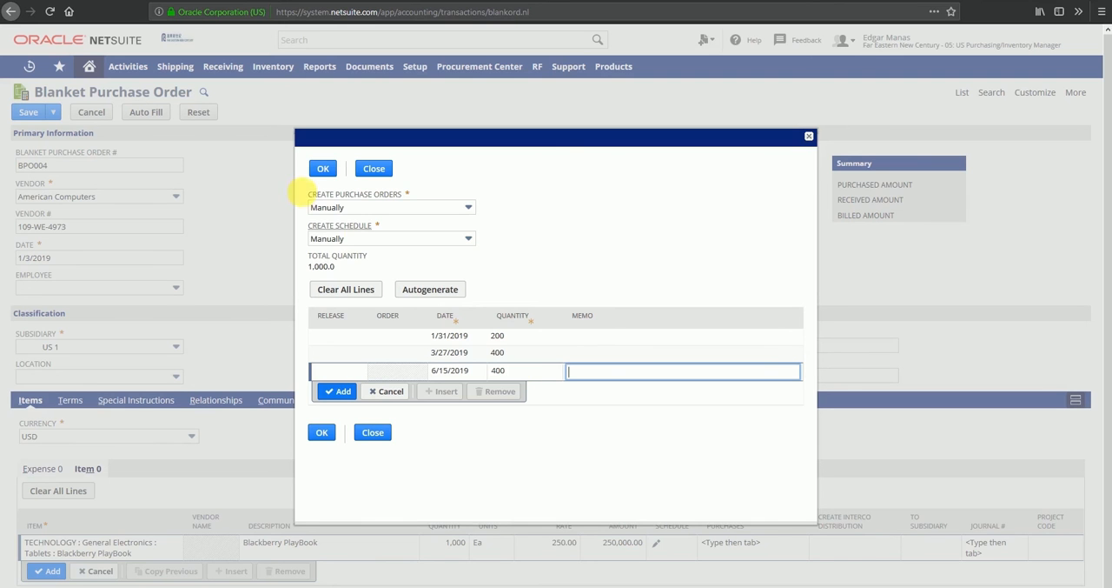
Switch schedule creation to Autogenerate and generate a weekly schedule from 1/3/2019 to 6/30/2019.
left_click(358, 246)
left_click(357, 268)
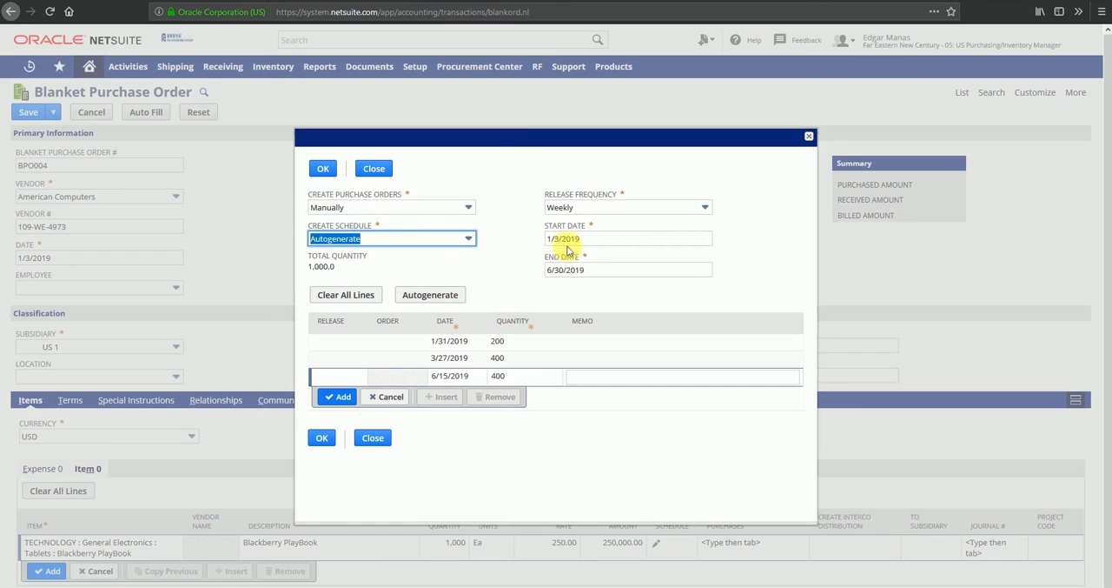
left_click(597, 240)
left_click(599, 272)
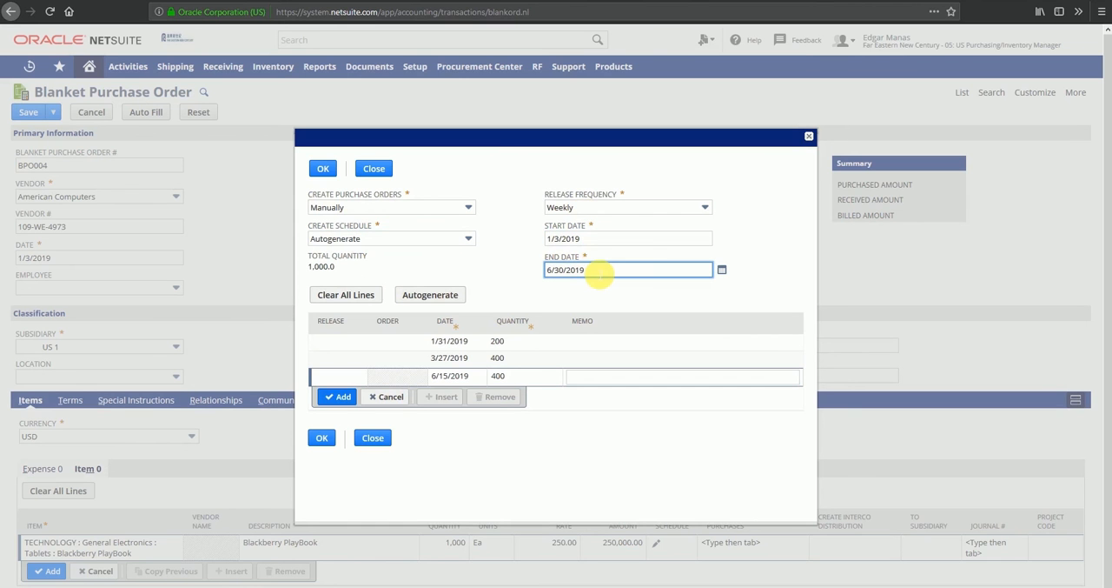
left_click(426, 298)
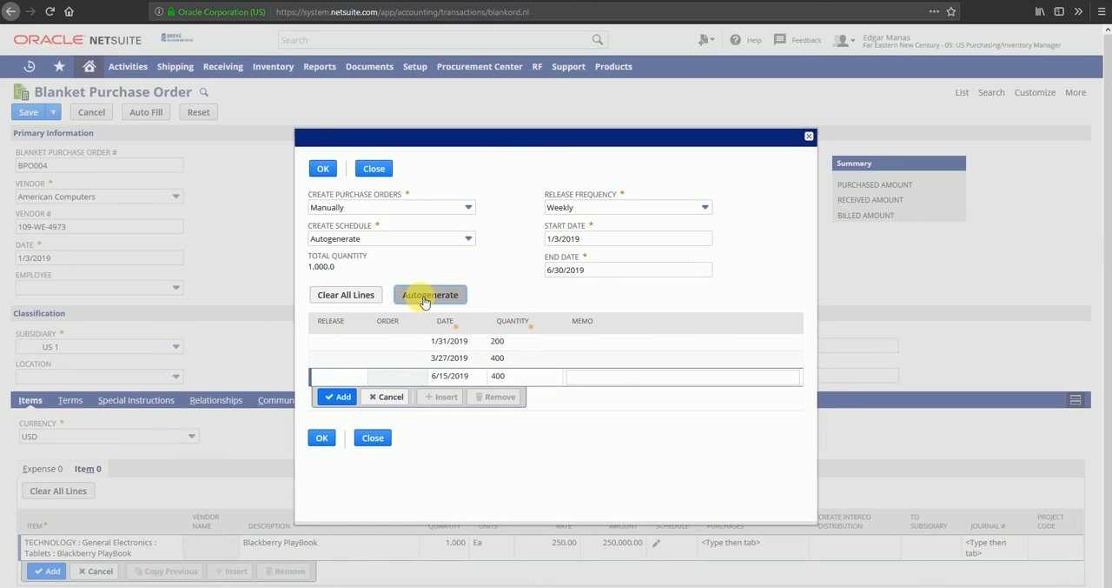
scroll(569, 306, "up", 5)
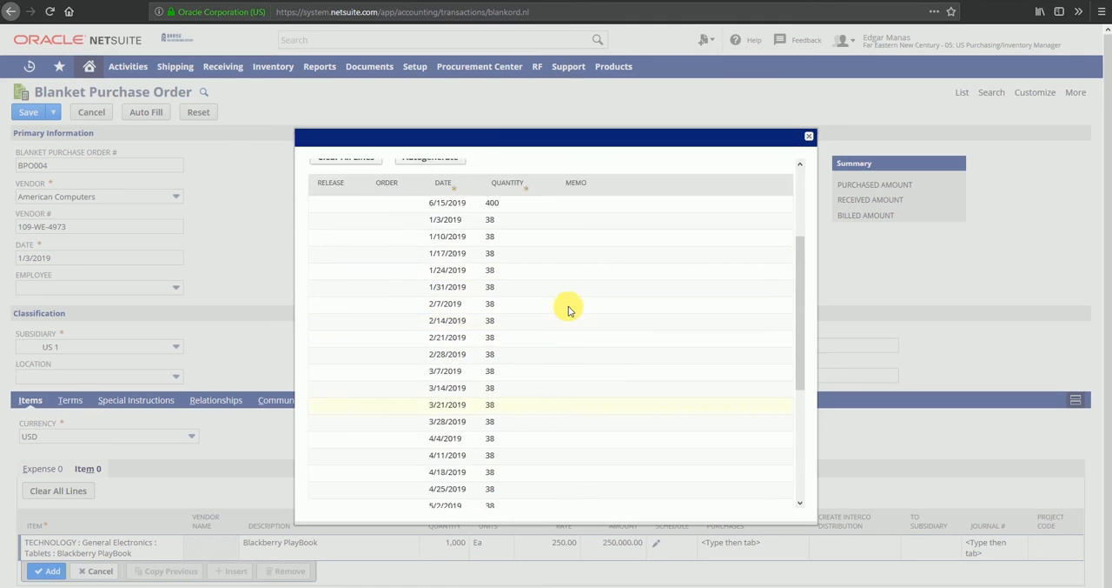
left_click(439, 298)
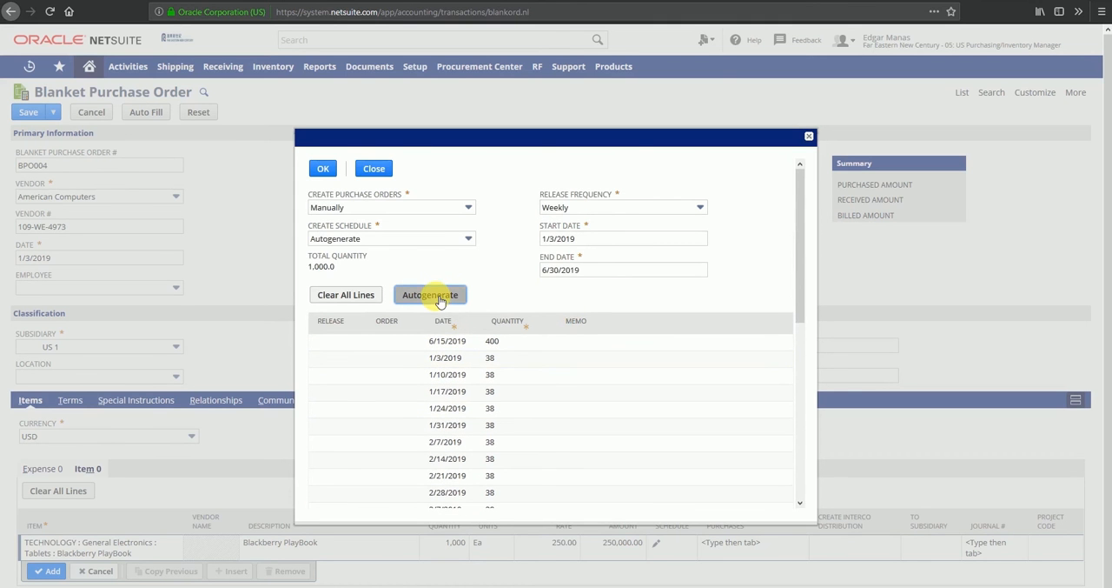
scroll(527, 284, "down", 5)
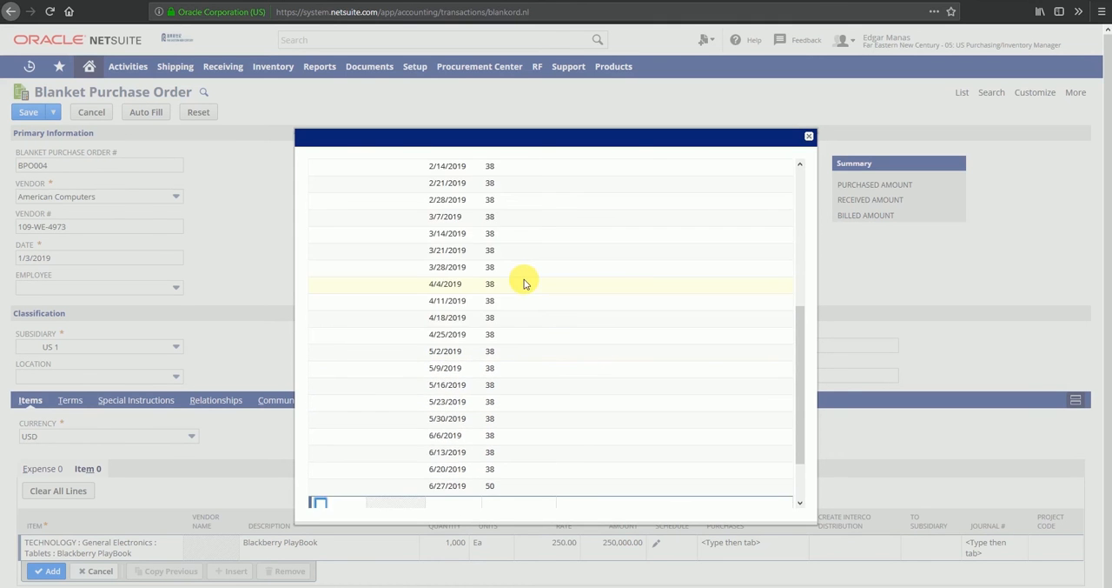
scroll(525, 284, "up", 5)
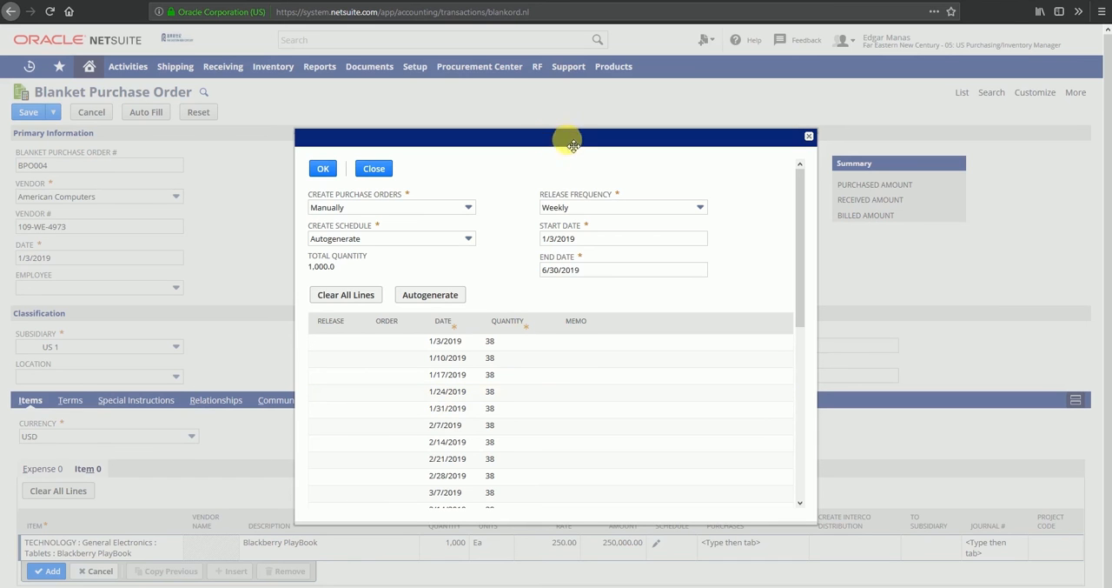
Change the release frequency to Monthly and regenerate the schedule lines.
left_click(570, 209)
left_click(574, 260)
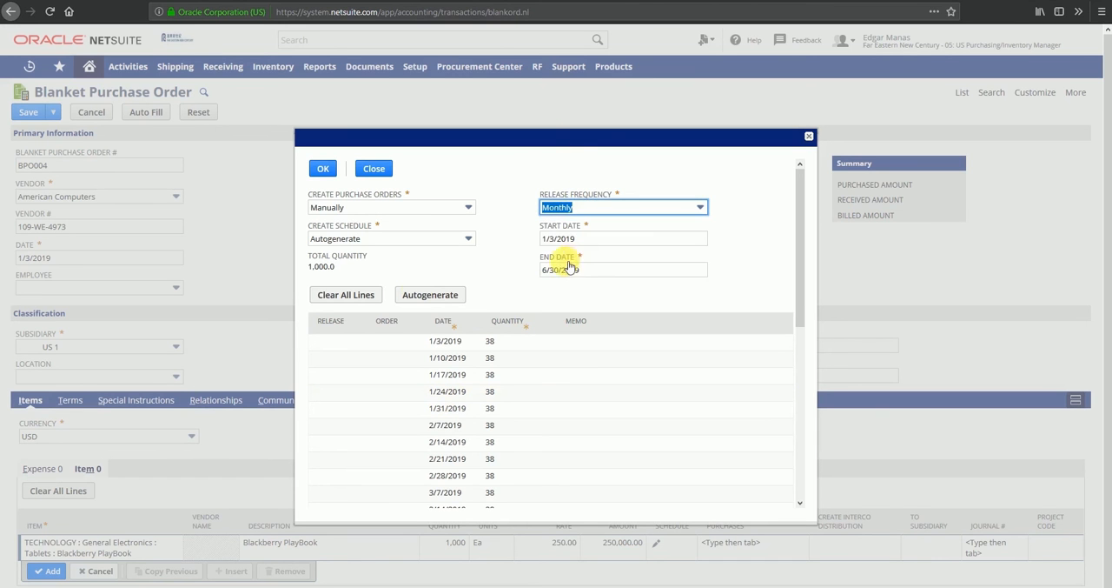
left_click(441, 296)
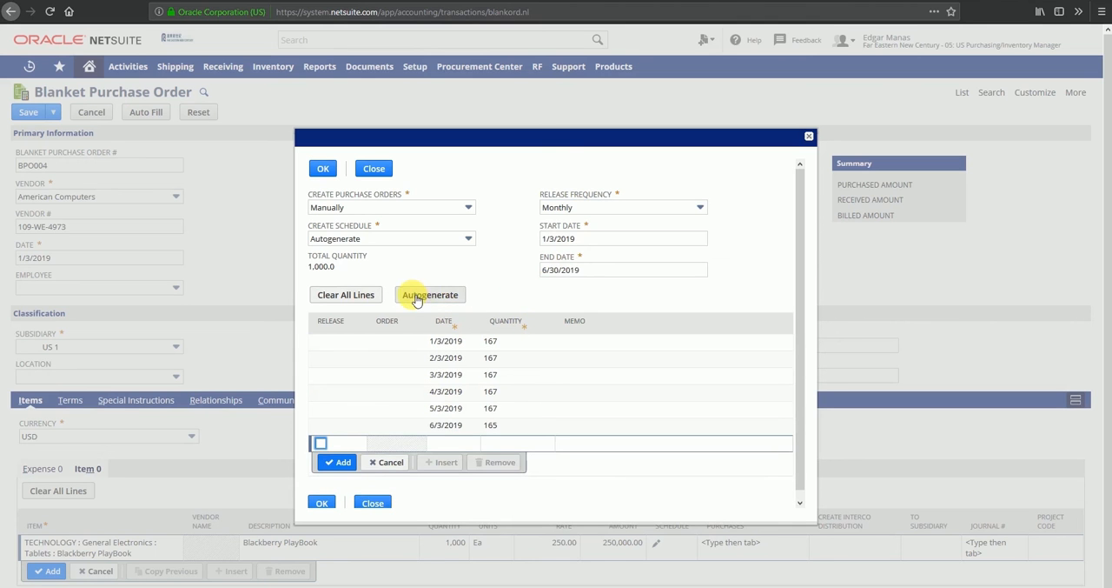
Change the release frequency to Quarterly and regenerate the schedule lines.
left_click(604, 210)
left_click(599, 275)
left_click(443, 295)
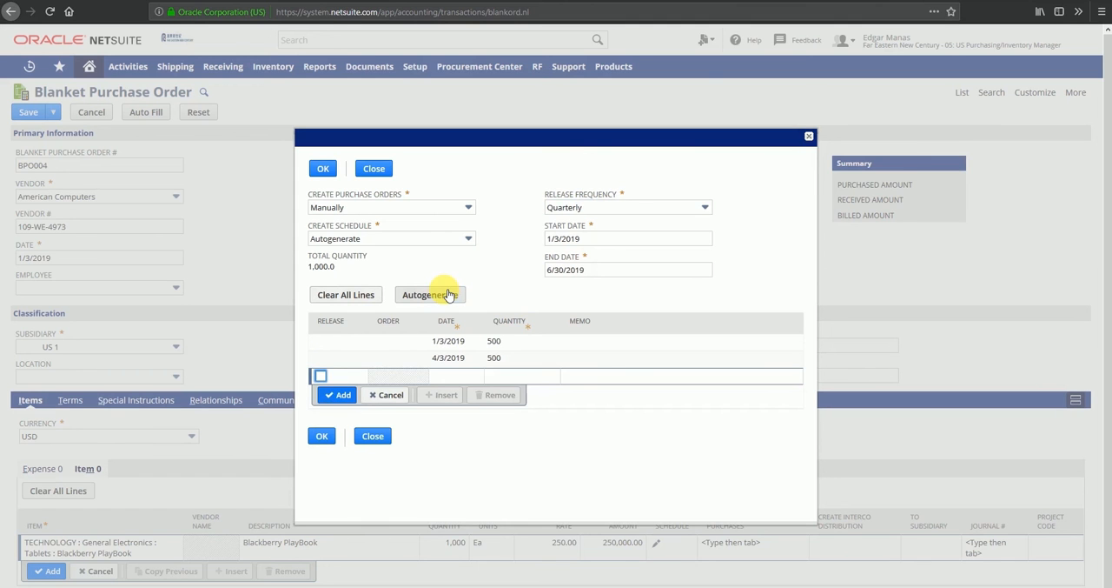
left_click(340, 395)
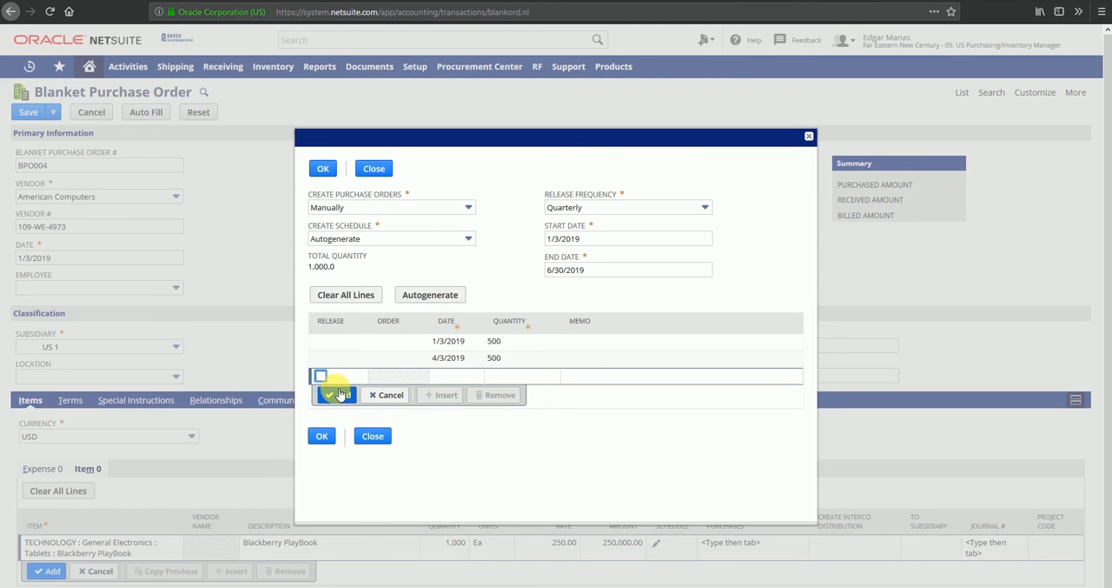
Set the release frequency back to Monthly and regenerate the schedule lines.
left_click(556, 207)
left_click(587, 257)
left_click(431, 295)
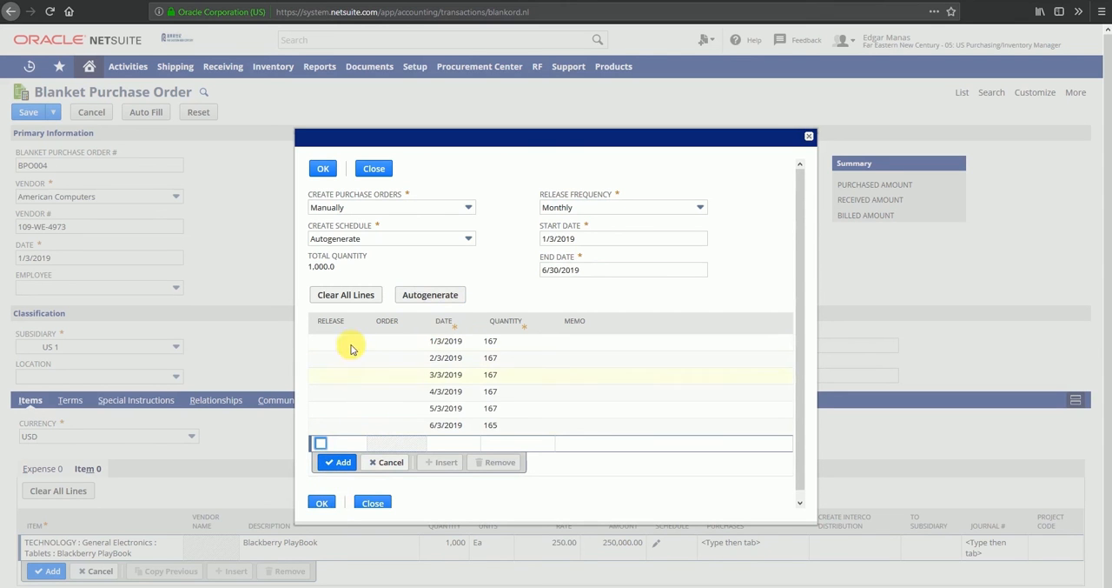
Try the At Lead Time option for creating purchase orders and return the setting to Manually.
left_click(410, 207)
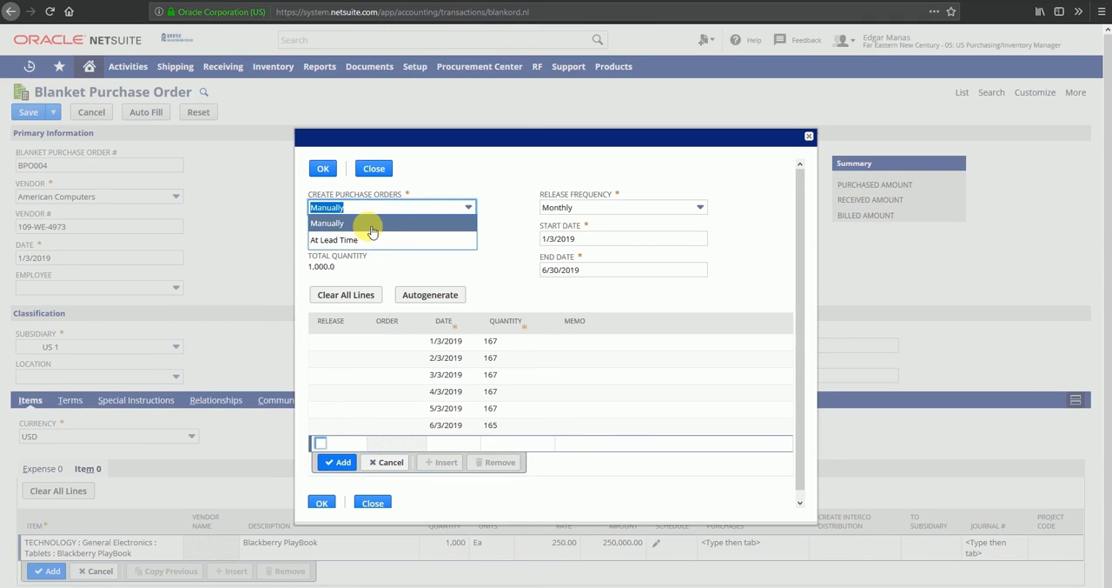
left_click(330, 240)
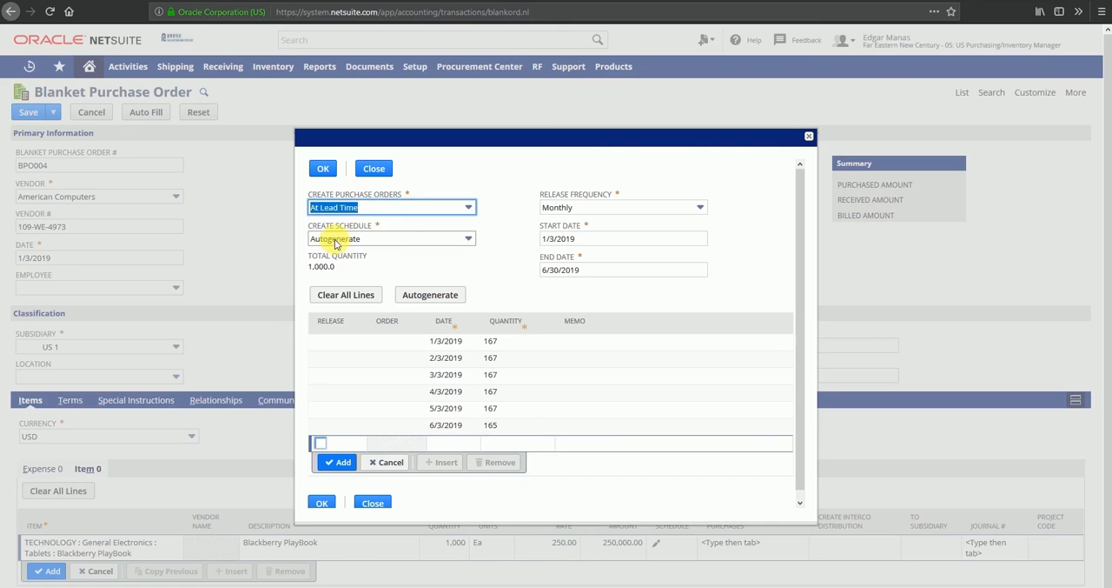
left_click(505, 175)
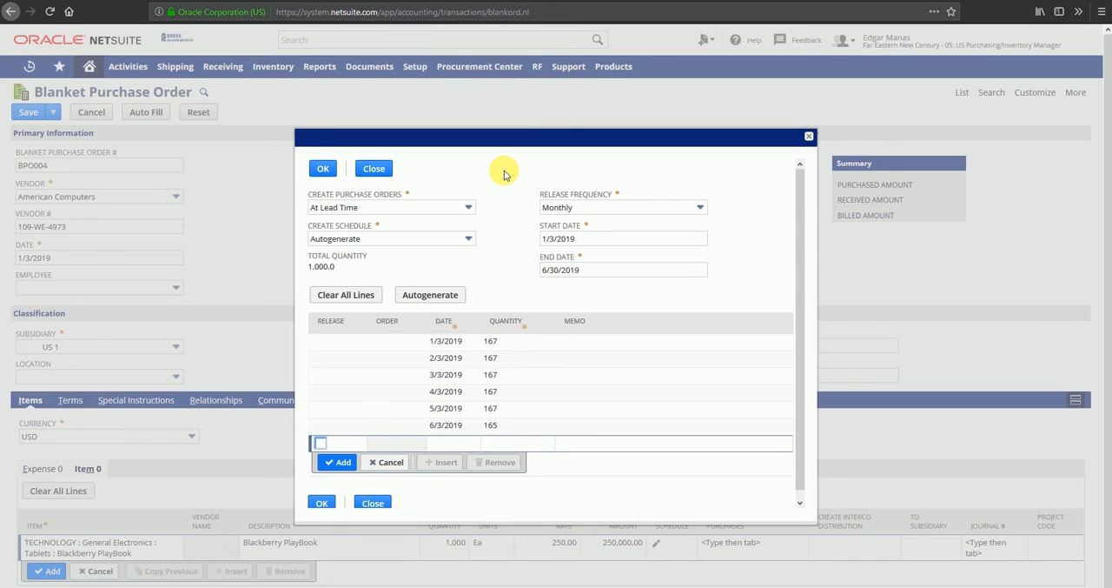
left_click(398, 209)
left_click(343, 225)
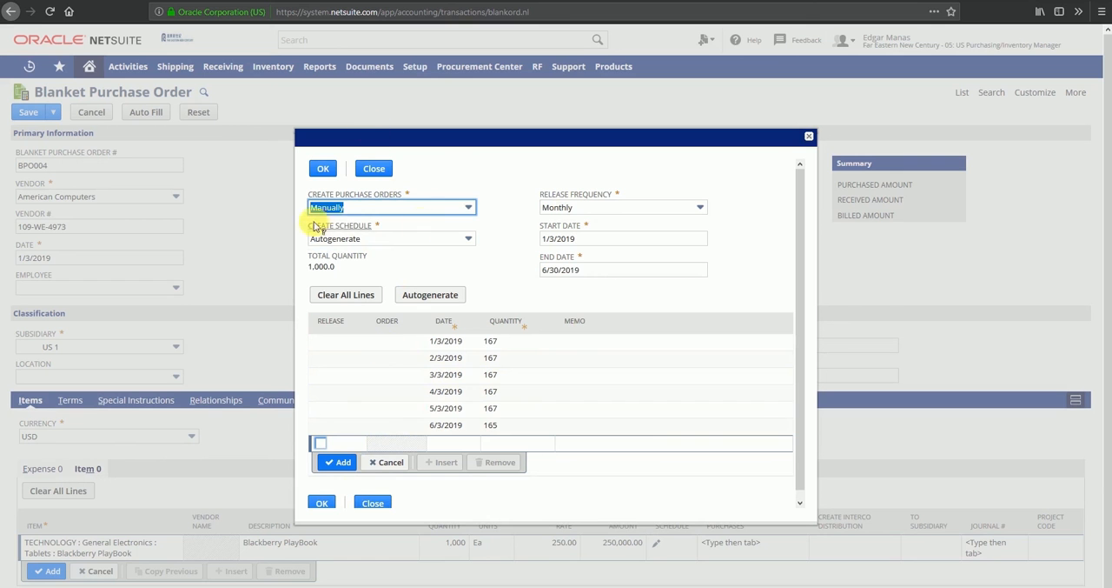
Accept the monthly schedule and add the Blackberry PlayBook line to the blanket purchase order.
left_click(322, 170)
scroll(562, 323, "down", 1)
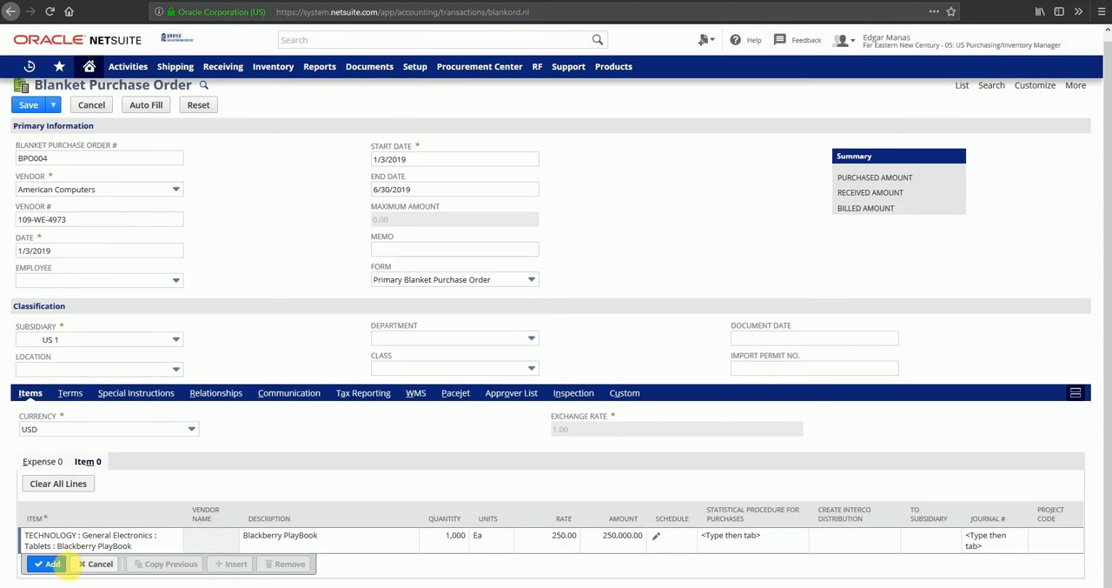
left_click(53, 565)
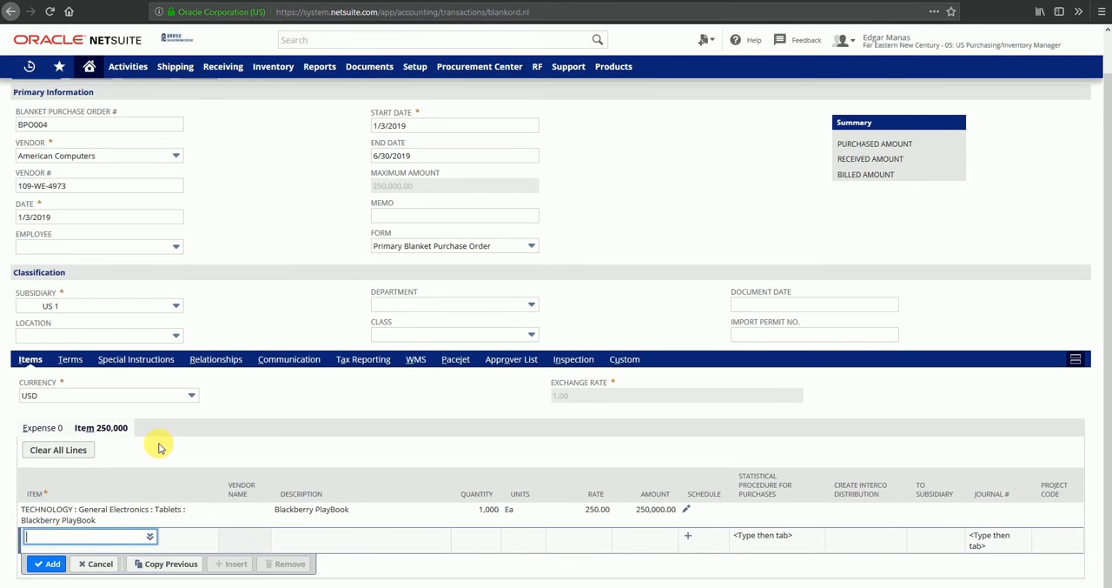
Save the new blanket purchase order for American Computers.
scroll(165, 402, "up", 1)
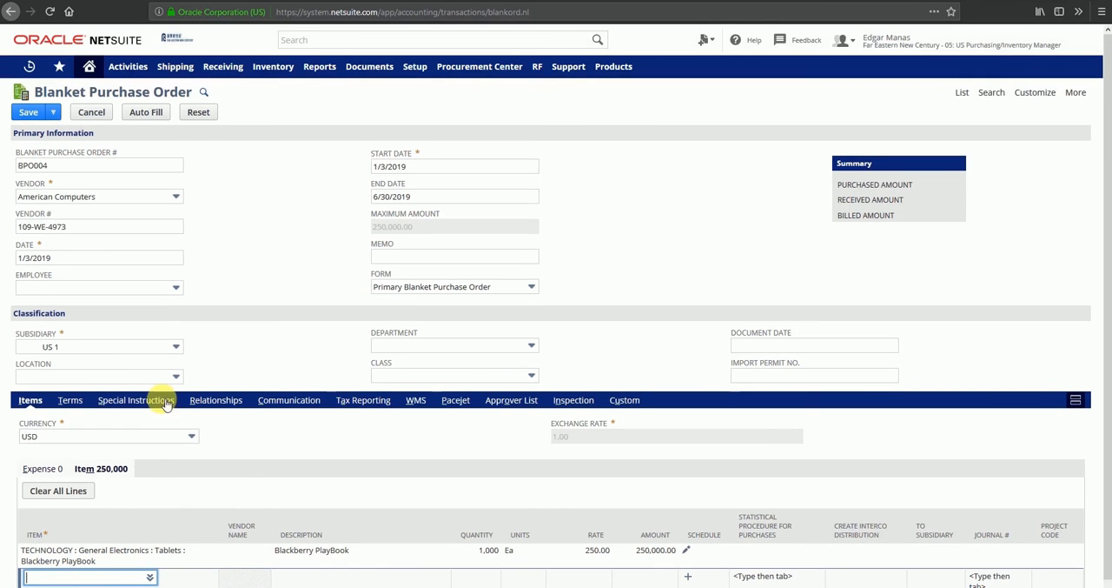
left_click(54, 114)
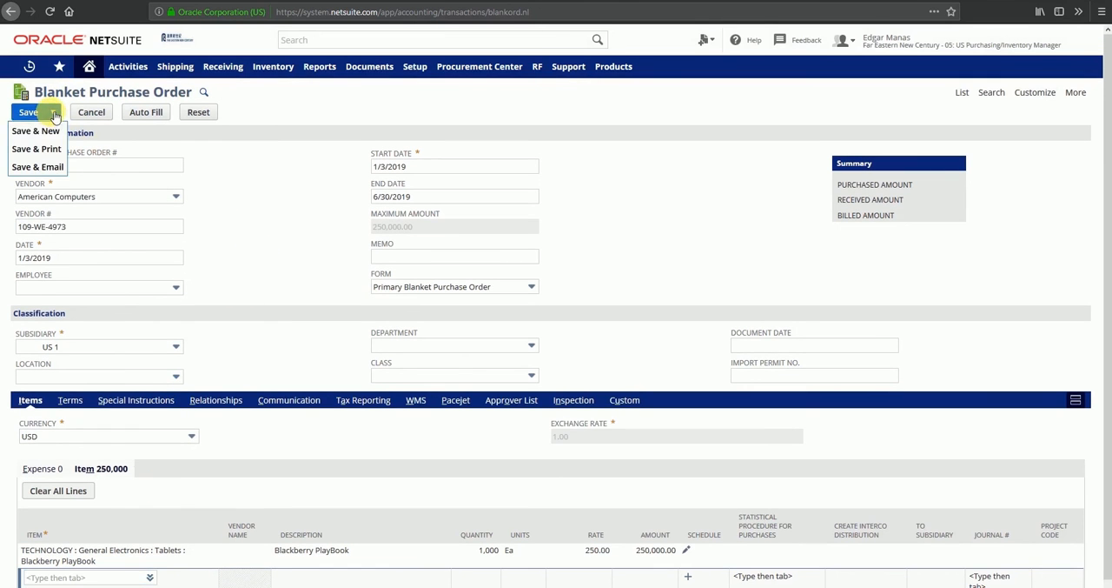
left_click(30, 111)
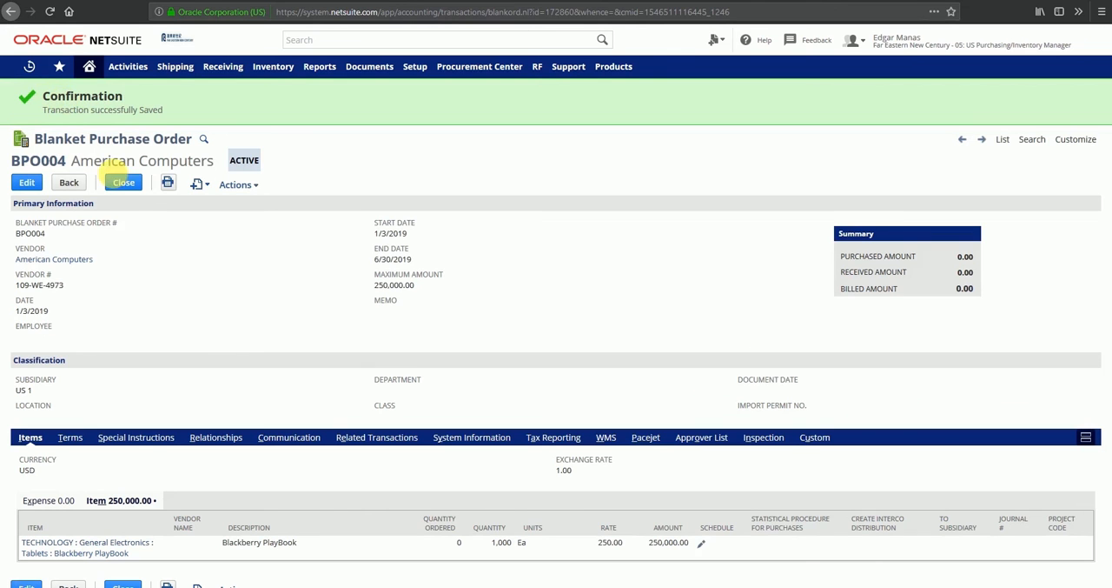
Review the dates and quantities in the saved release schedule of the Blackberry PlayBook line, then close it.
left_click(705, 543)
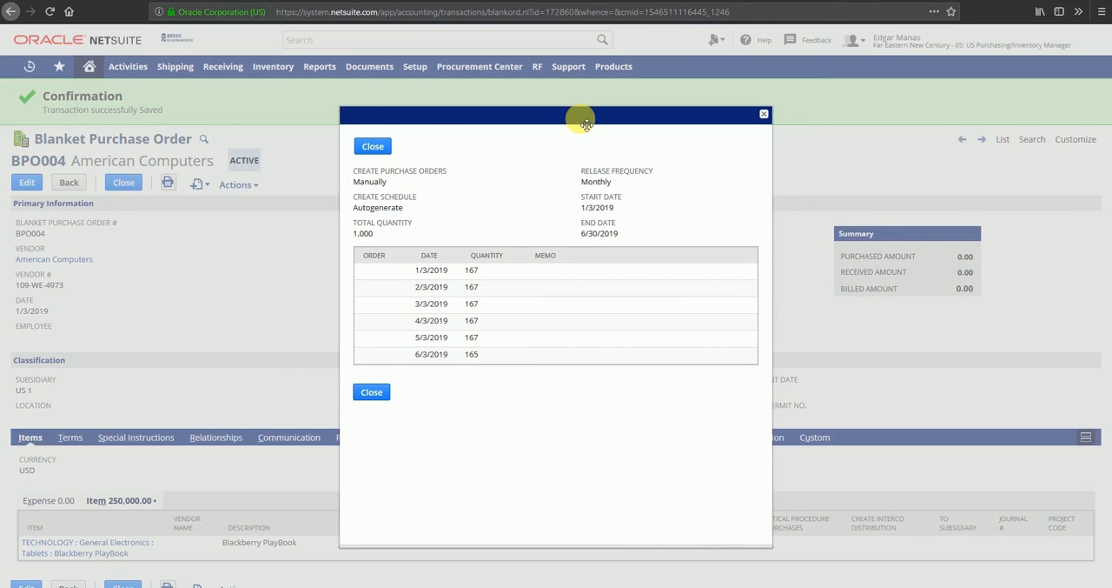
double_click(416, 269)
left_click_drag(416, 287, 439, 357)
left_click(485, 351)
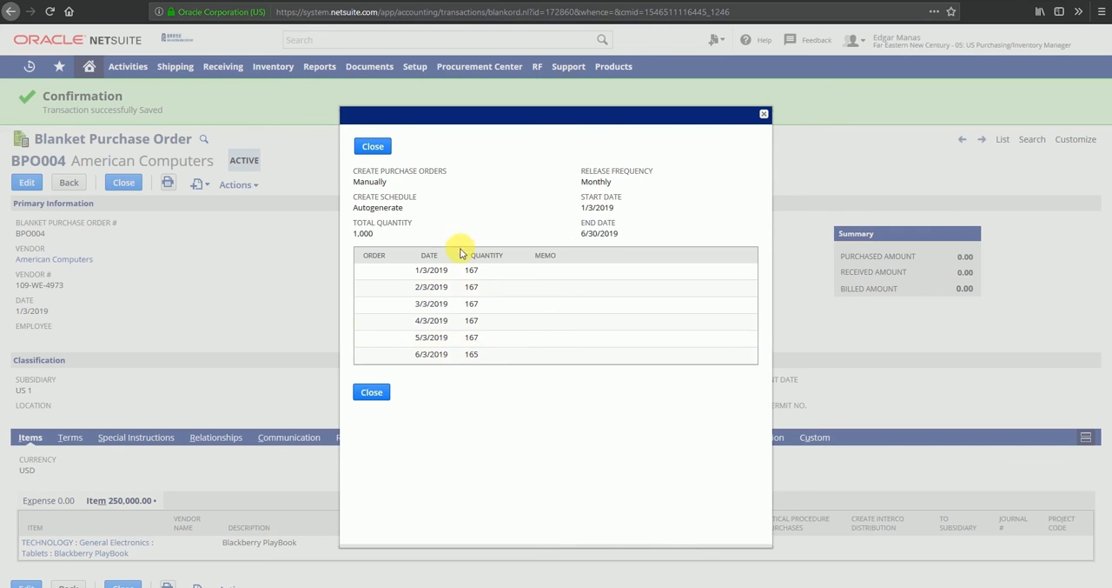
double_click(480, 353)
left_click(490, 376)
left_click_drag(465, 316, 489, 354)
left_click(499, 373)
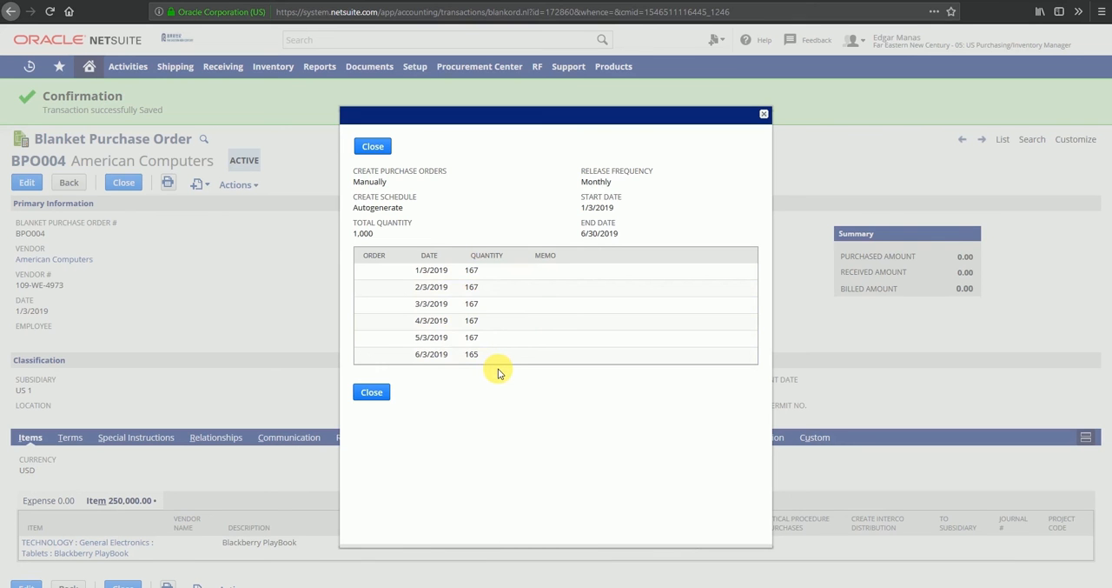
left_click(369, 393)
scroll(363, 394, "down", 1)
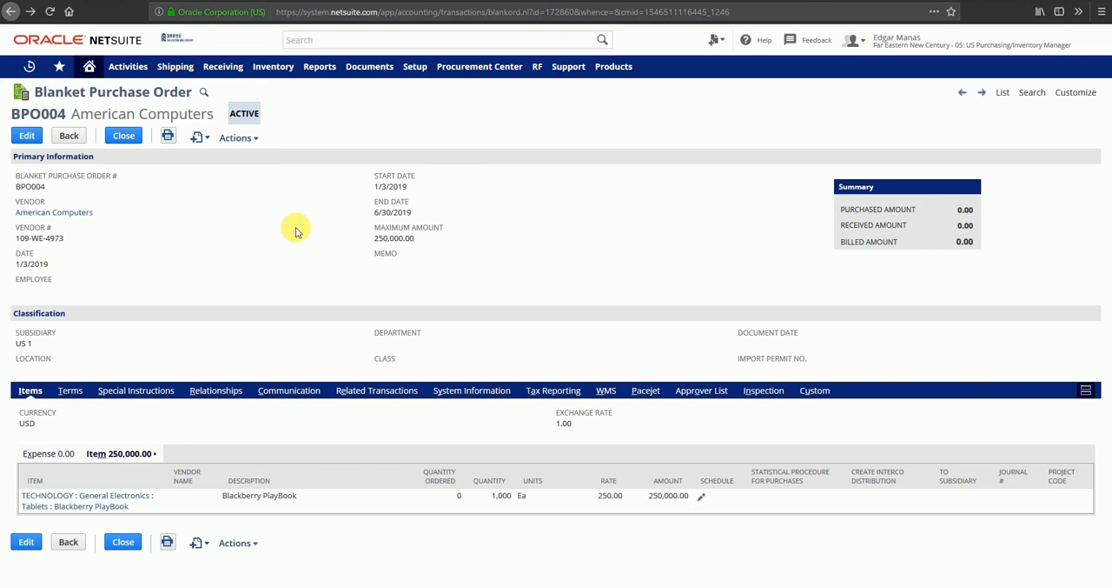
Edit the blanket purchase order and mark the 1/3/2019 and 2/3/2019 schedule lines of the Blackberry PlayBook for release.
left_click(29, 137)
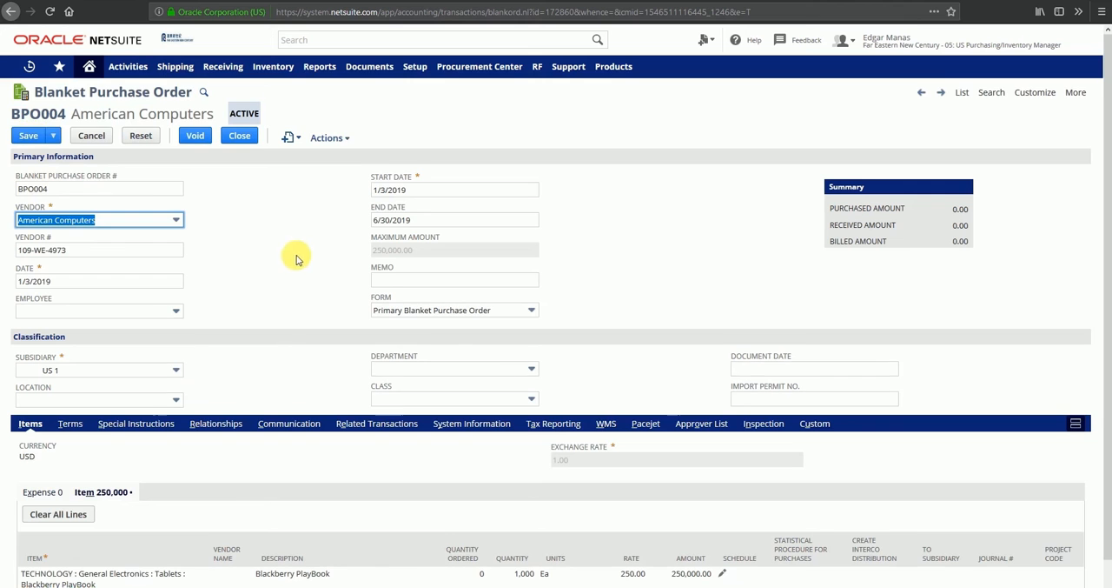
scroll(295, 258, "down", 2)
left_click(723, 511)
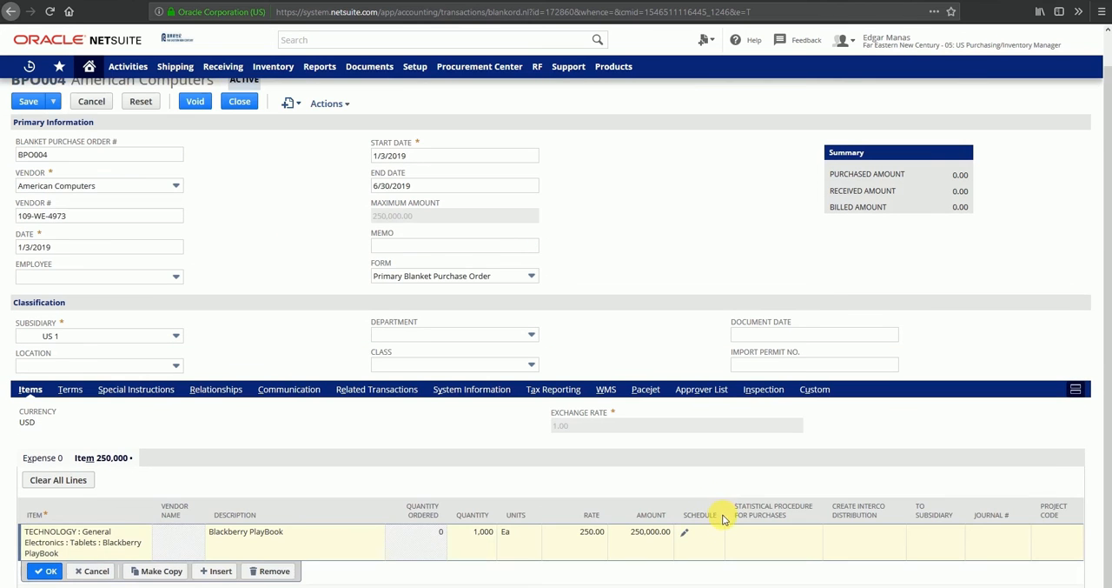
left_click(685, 533)
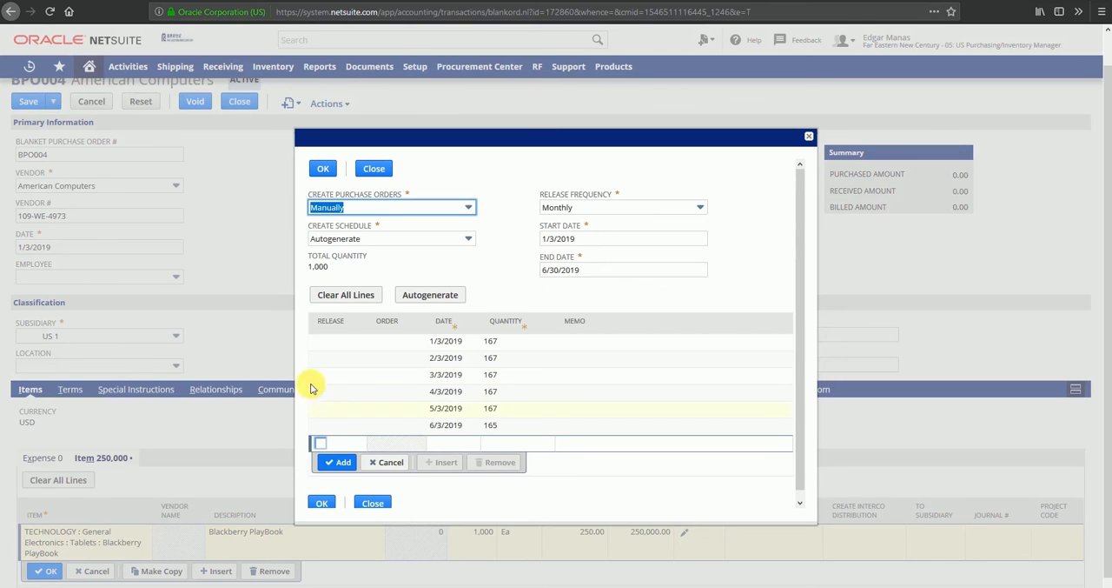
left_click(332, 342)
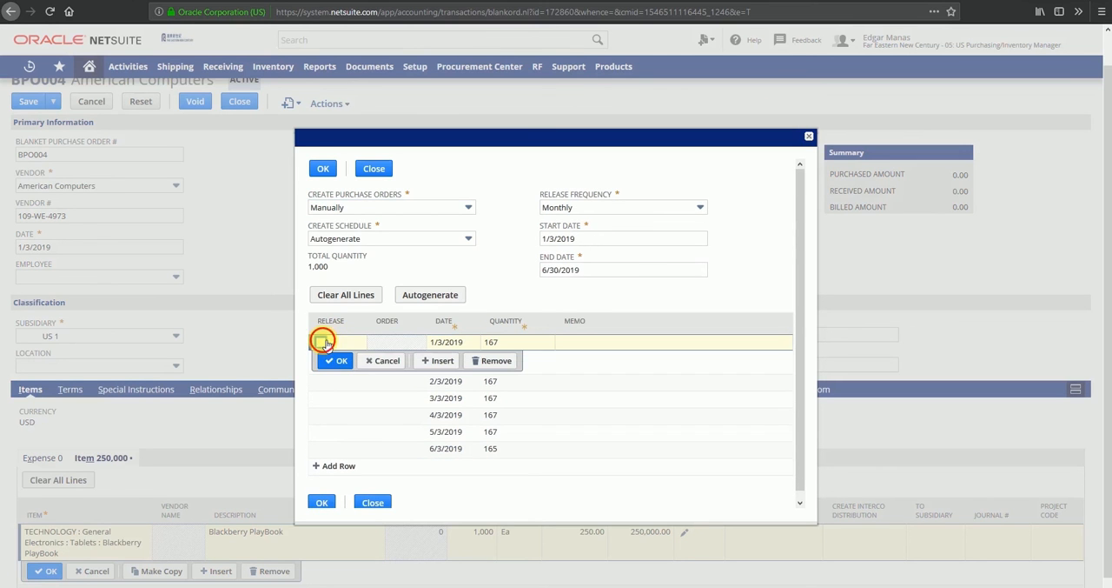
left_click(326, 360)
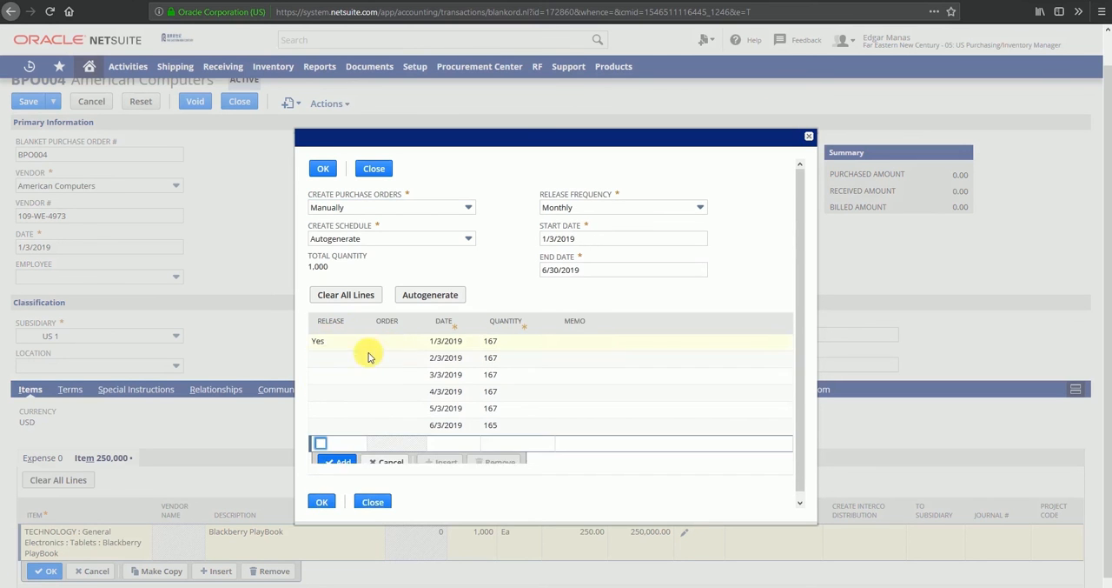
left_click(321, 359)
left_click(321, 359)
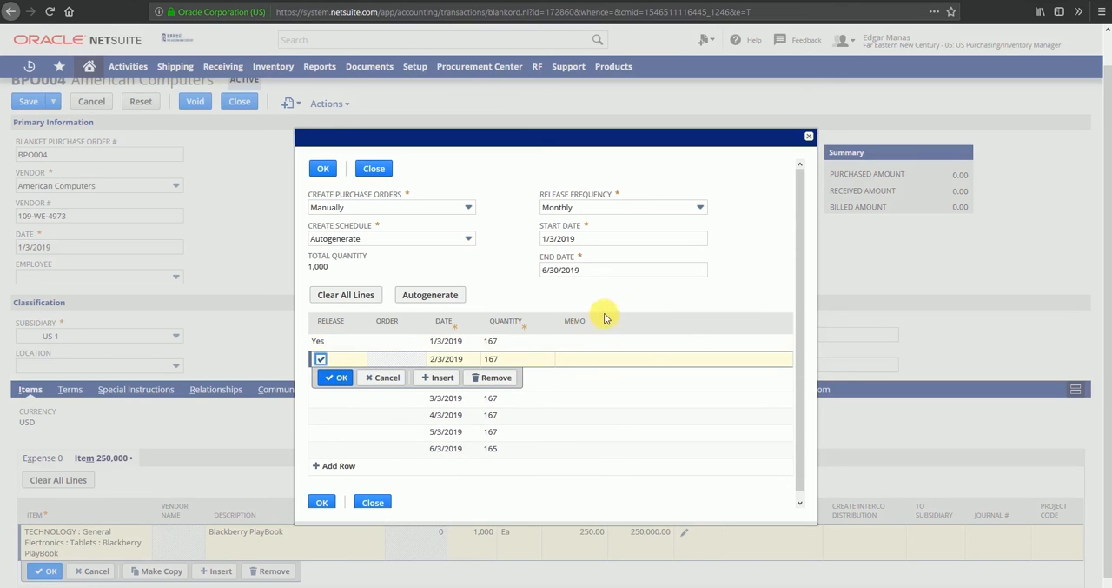
left_click(337, 377)
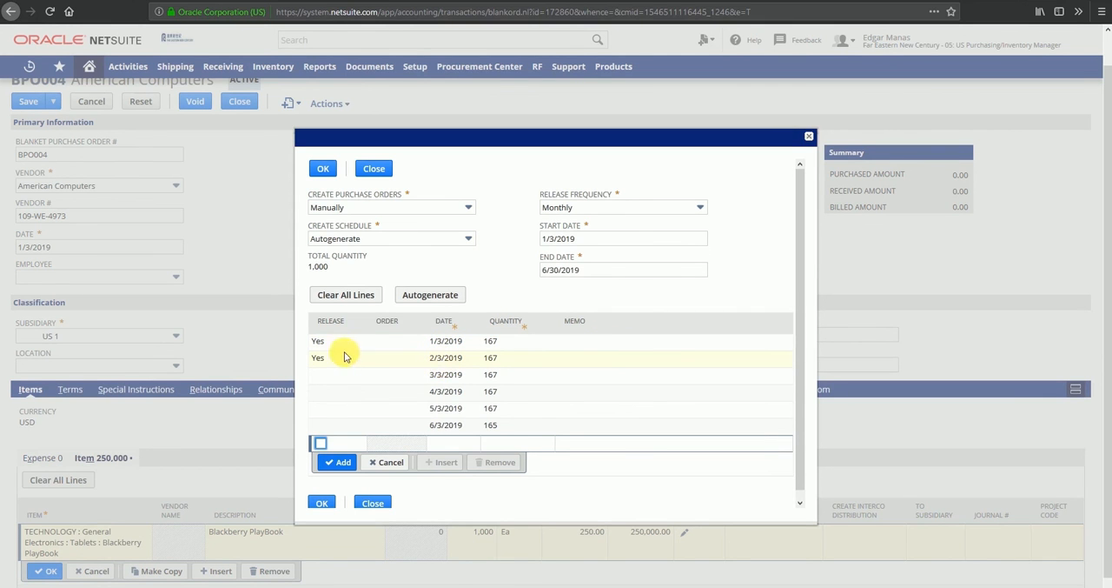
Accept the updated schedule and item line, and save the blanket purchase order to generate the released purchase orders.
left_click(324, 169)
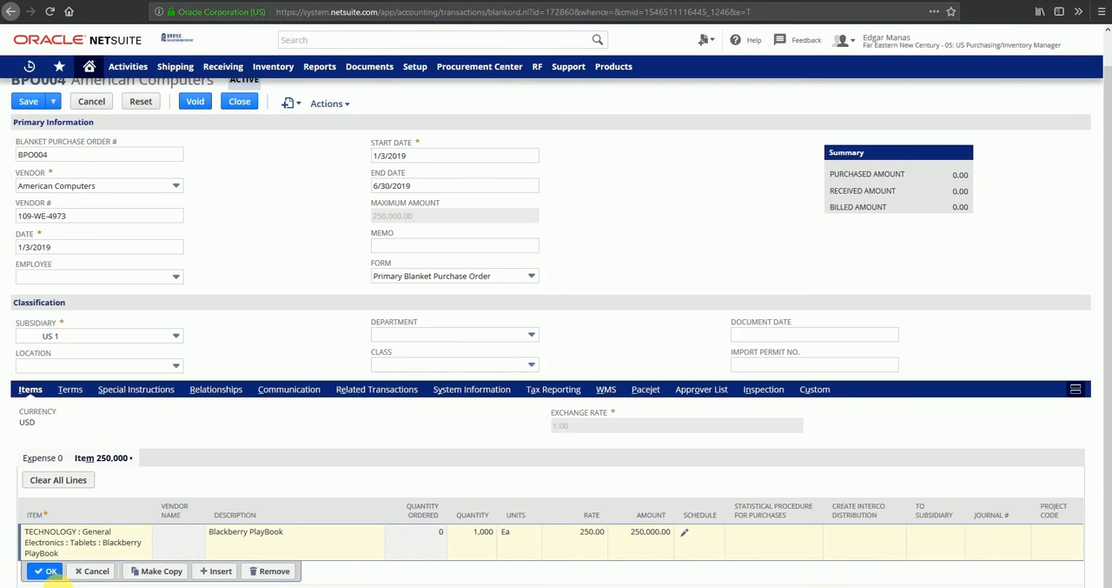
left_click(45, 570)
scroll(417, 486, "up", 1)
left_click(33, 136)
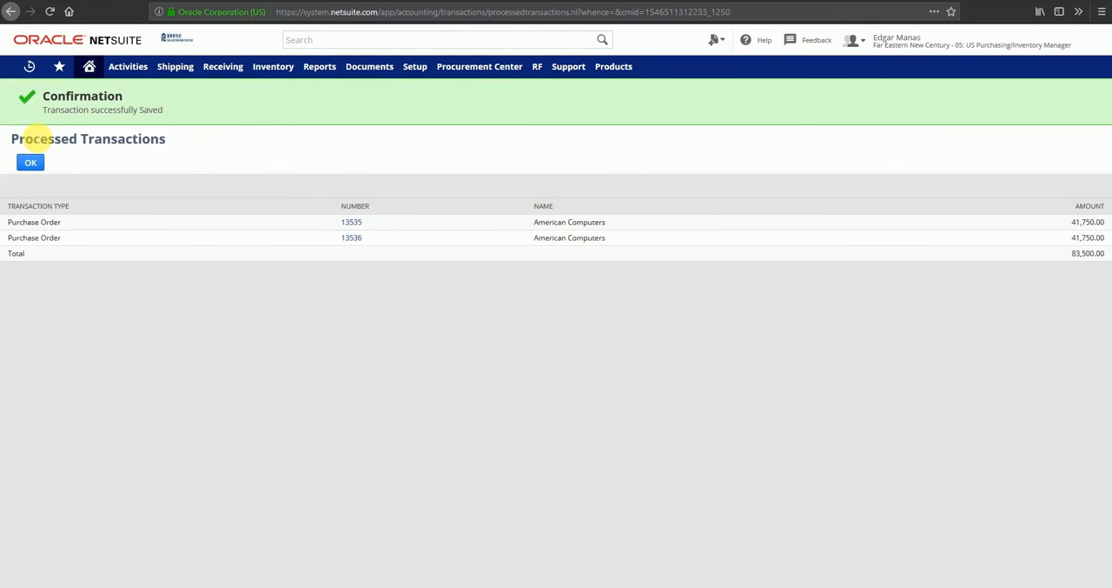
Review the save confirmation and the purchase orders listed under Processed Transactions.
double_click(102, 115)
triple_click(102, 119)
left_click(203, 119)
triple_click(33, 223)
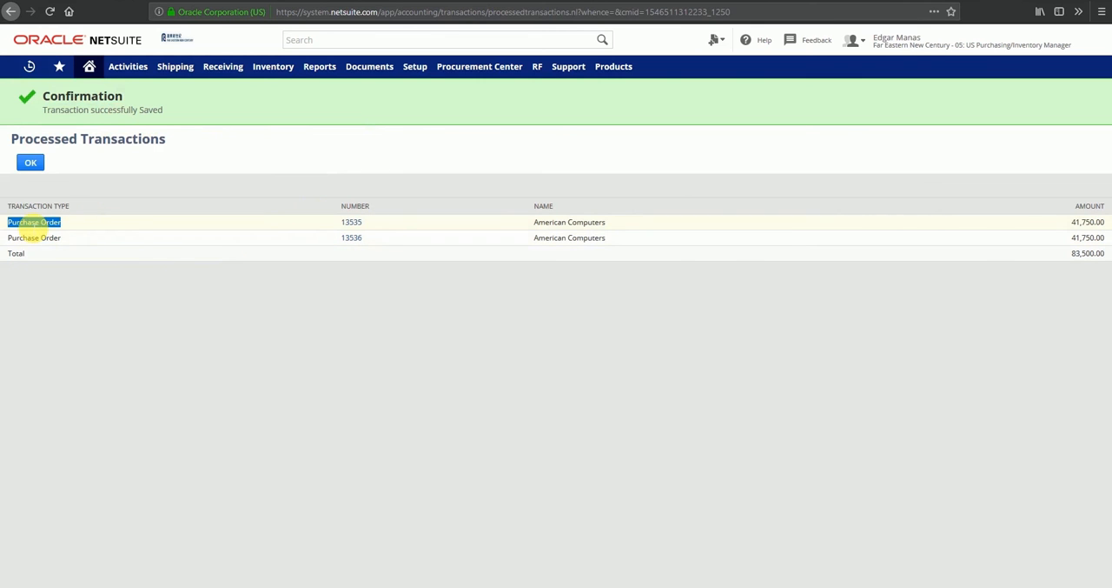
triple_click(35, 238)
left_click(202, 327)
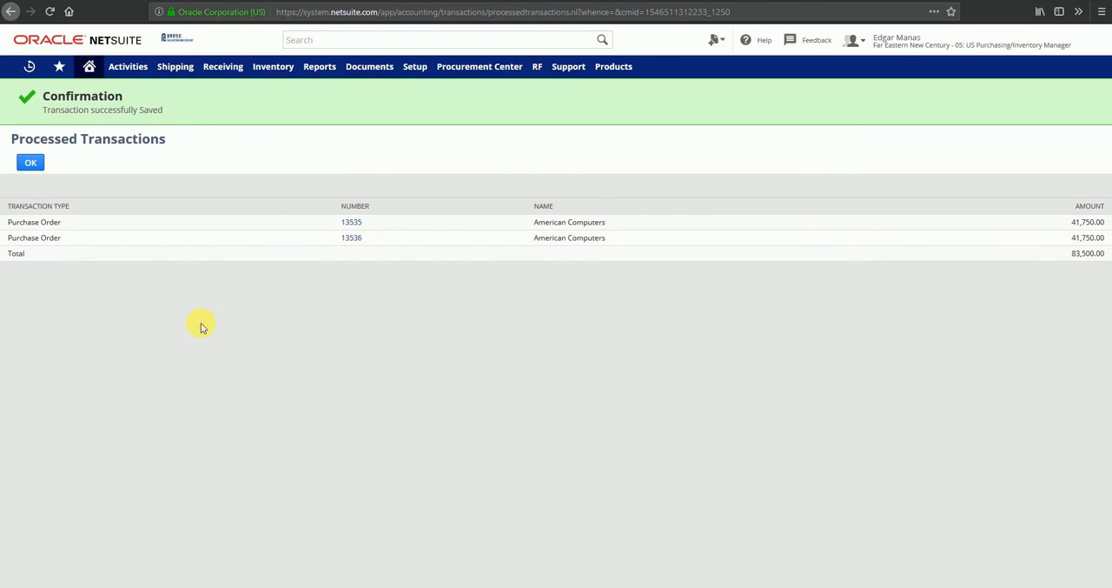
Open the two generated purchase orders in separate browser tabs.
right_click(352, 246)
key("Escape")
right_click(351, 226)
left_click(399, 233)
Compare the order numbers and PO dates of the two generated purchase orders across their browser tabs.
left_click(304, 1)
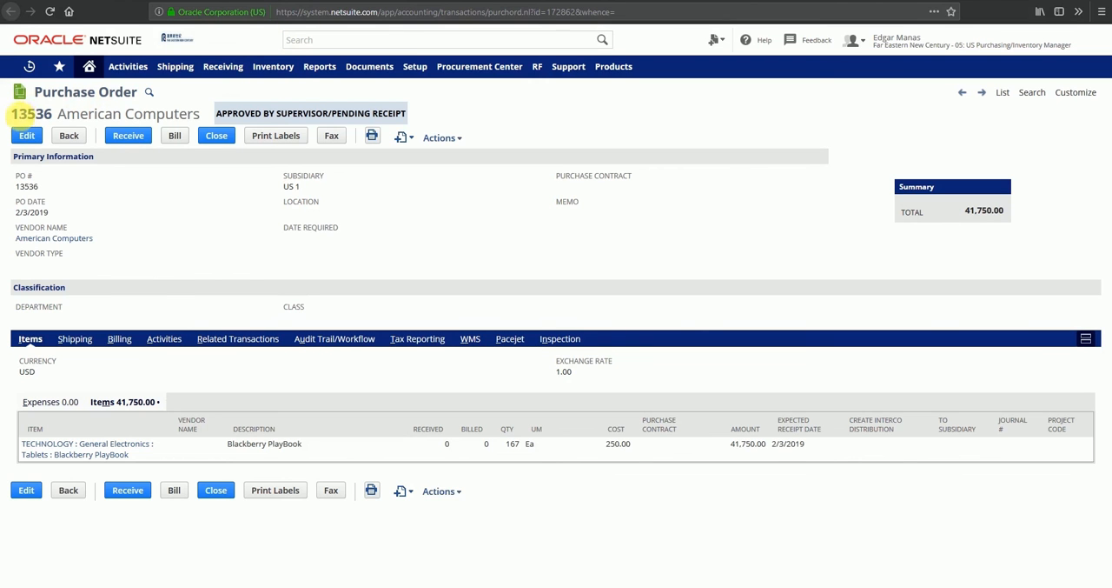
left_click_drag(10, 113, 69, 113)
left_click(79, 114)
left_click_drag(17, 212, 52, 211)
left_click(24, 210)
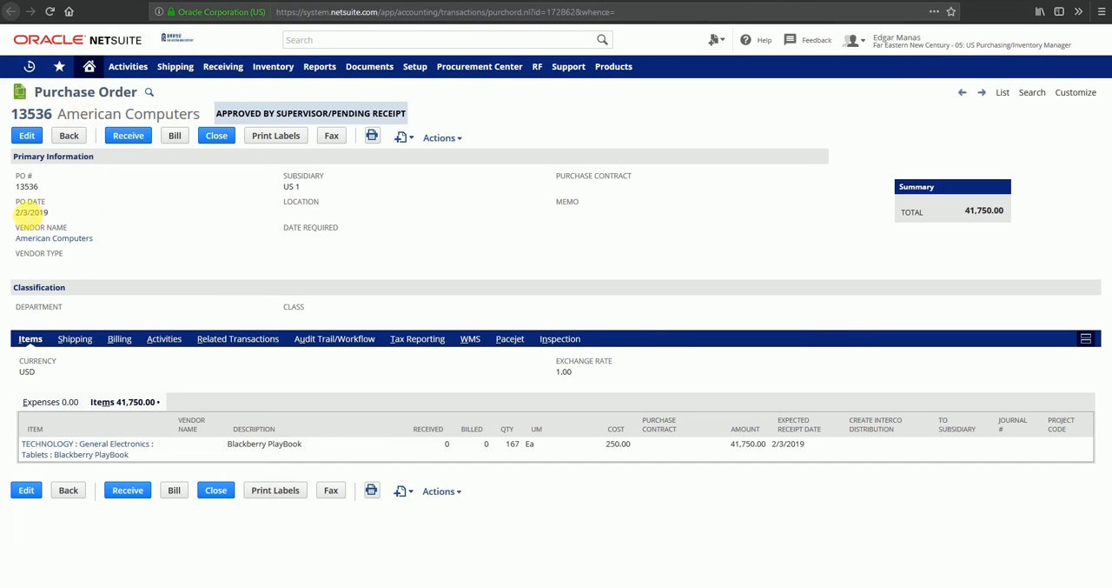
left_click(365, 1)
left_click(321, 1)
left_click_drag(28, 215, 16, 217)
left_click(468, 1)
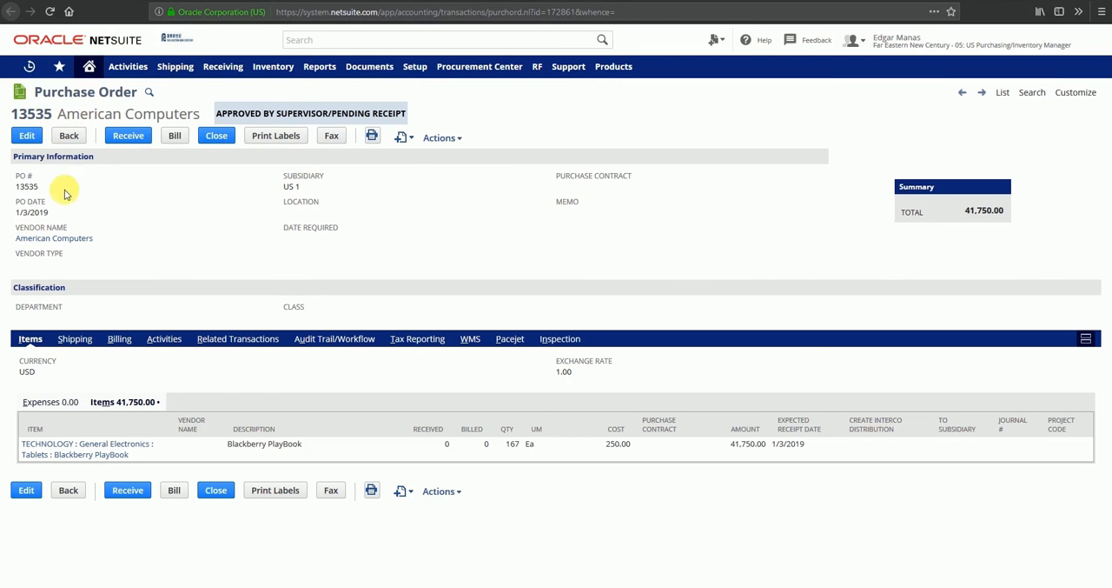
left_click_drag(52, 211, 12, 213)
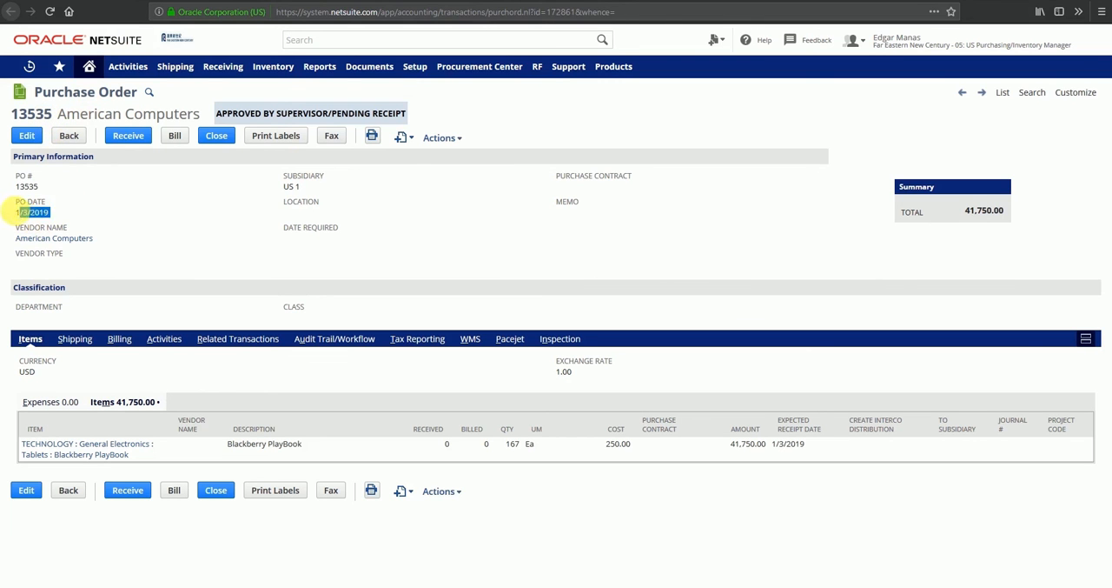
left_click(94, 213)
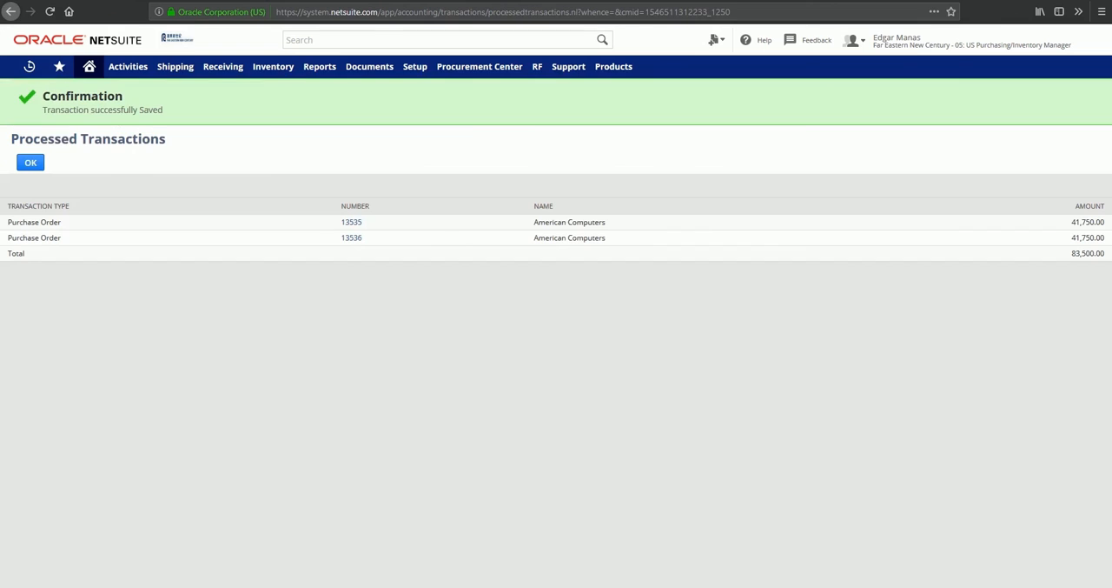
Return from the processed transactions to the blanket purchase order and examine its related purchase orders.
left_click(32, 163)
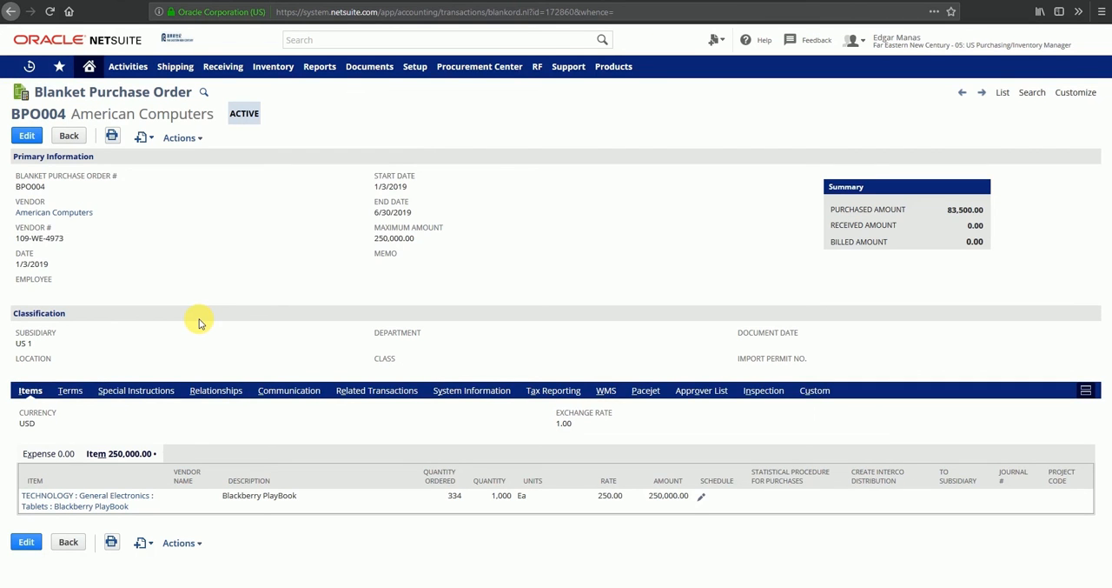
left_click(380, 393)
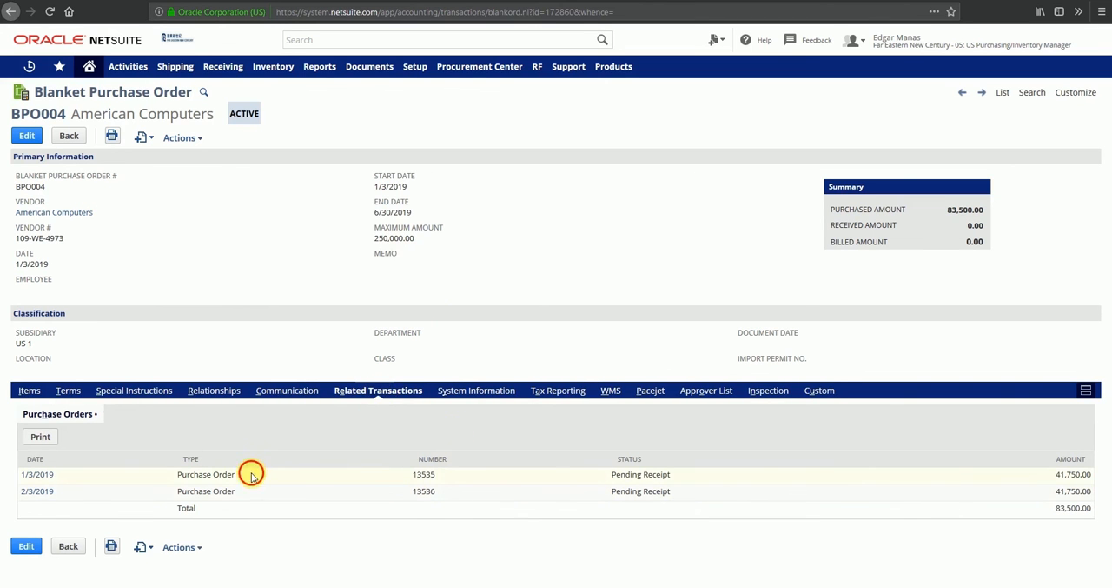
left_click_drag(243, 474, 165, 475)
left_click_drag(240, 492, 174, 493)
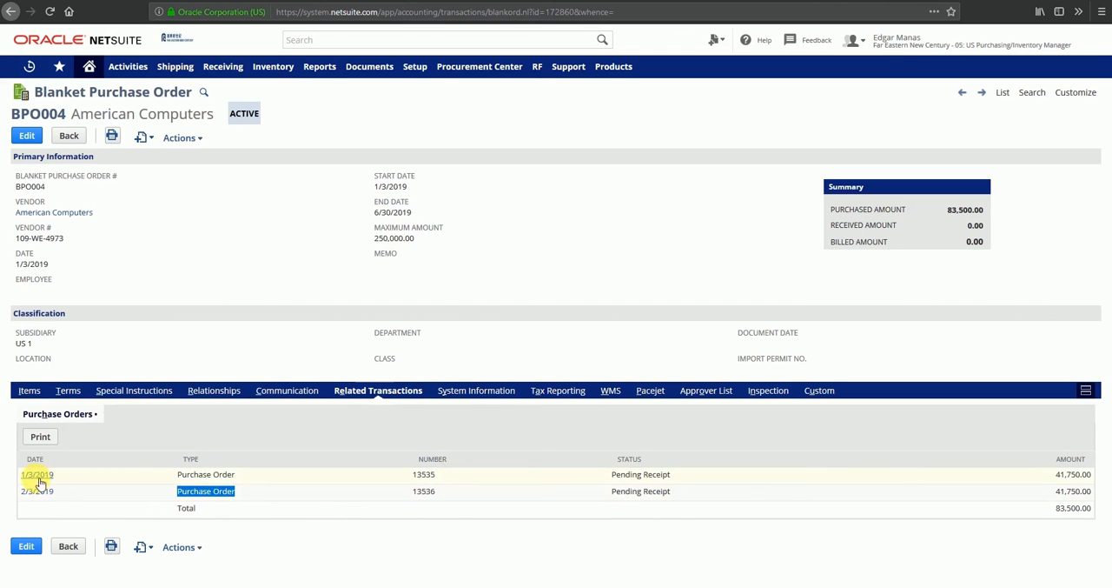
double_click(399, 476)
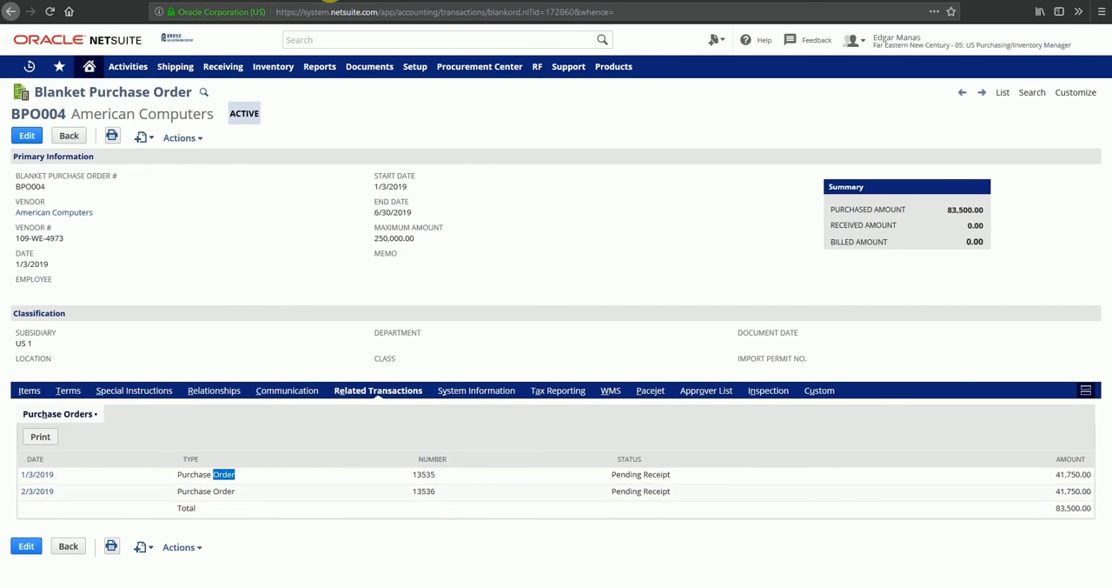
Check the numbers on both open purchase orders against the blanket order's related transactions.
left_click(326, 0)
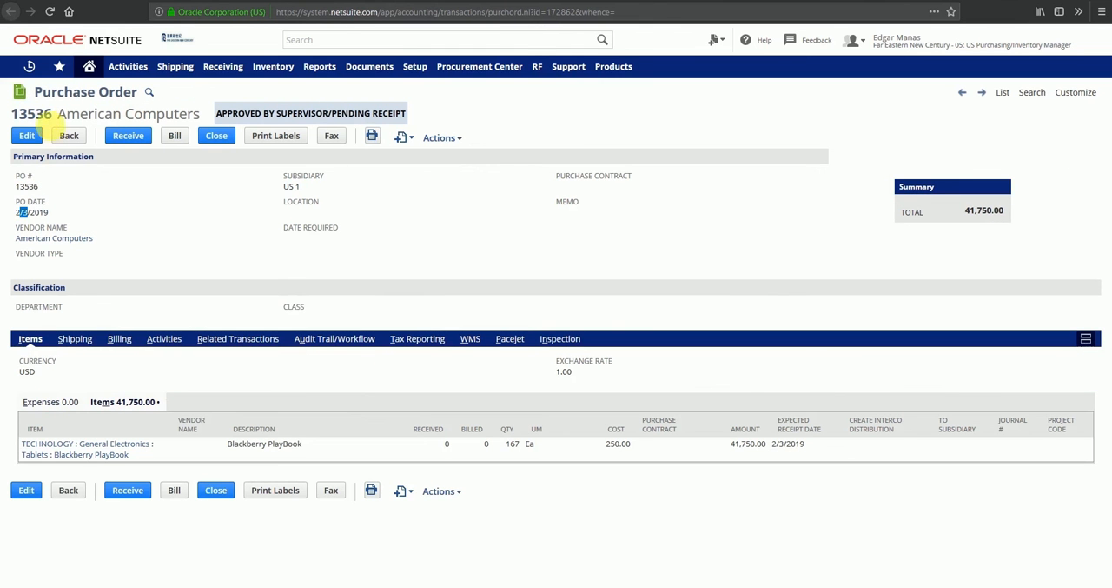
double_click(34, 116)
left_click(500, 0)
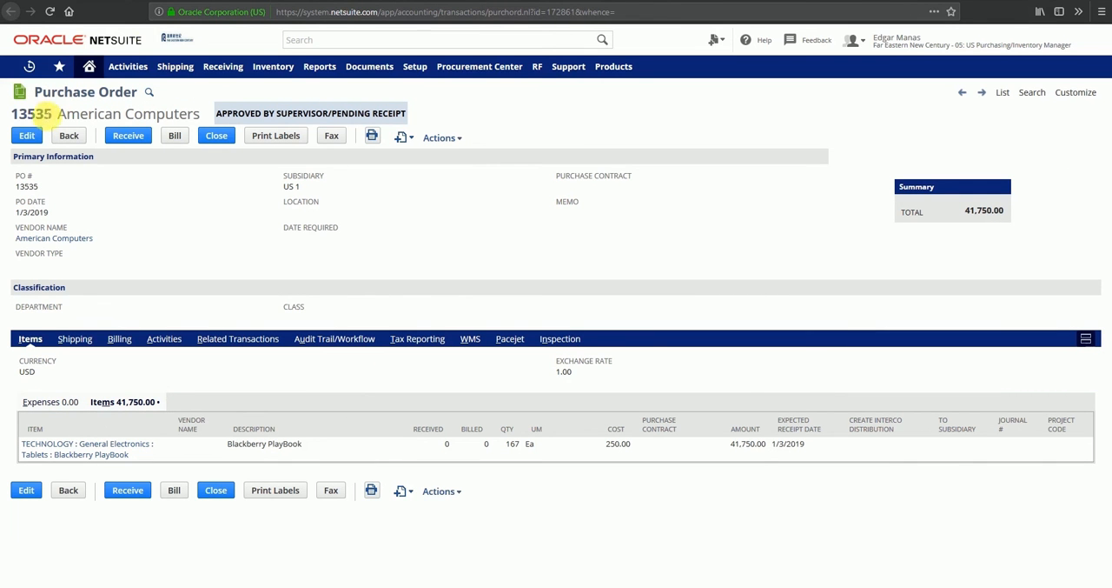
double_click(42, 116)
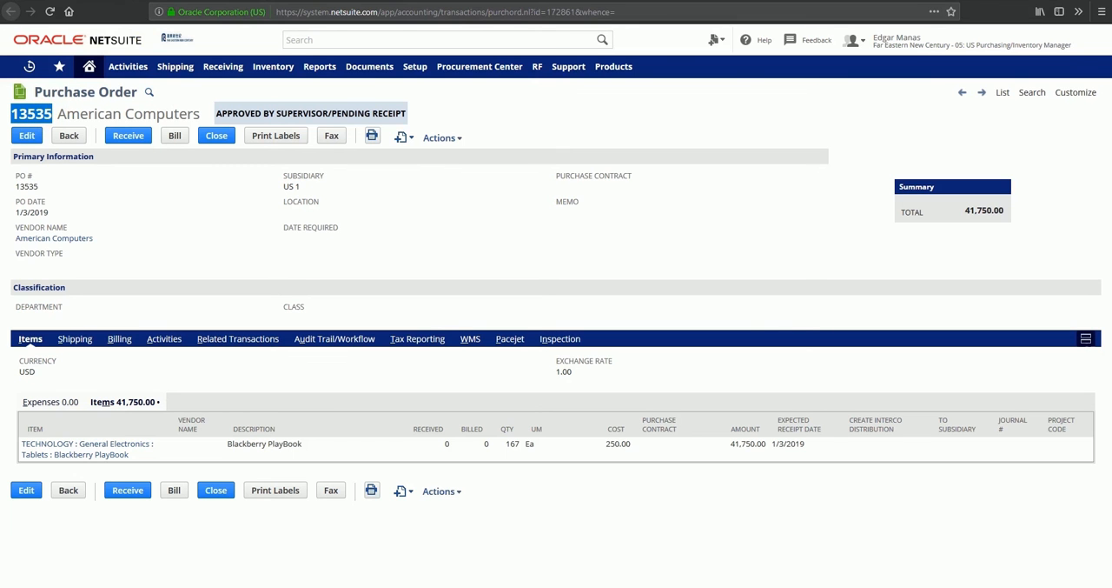
left_click(267, 0)
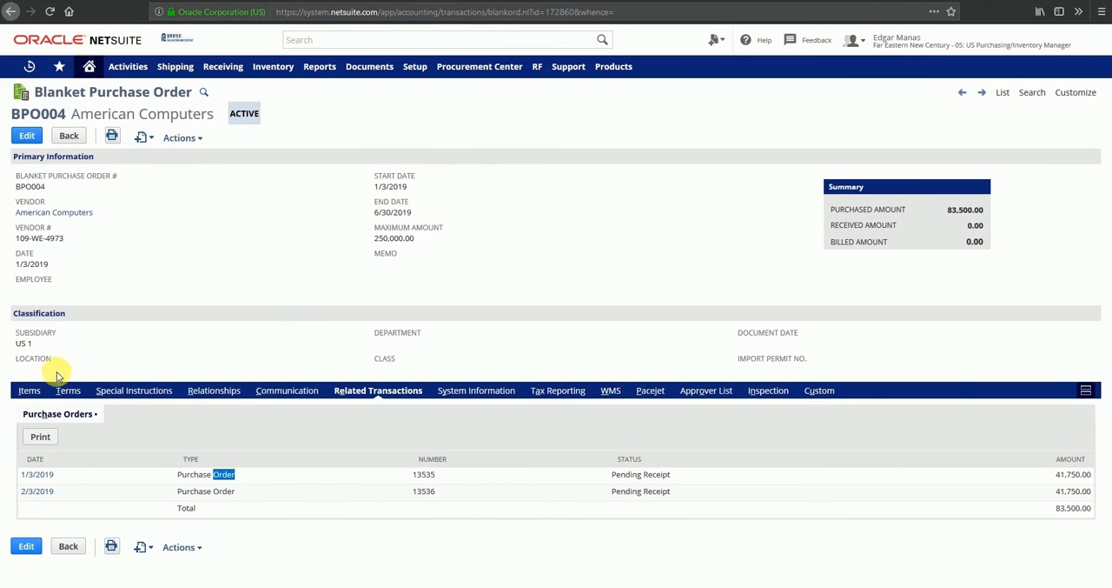
Examine the Blackberry PlayBook line's schedule for released orders and the remaining 3/3/2019 to 6/3/2019 lines, then close it.
left_click(30, 391)
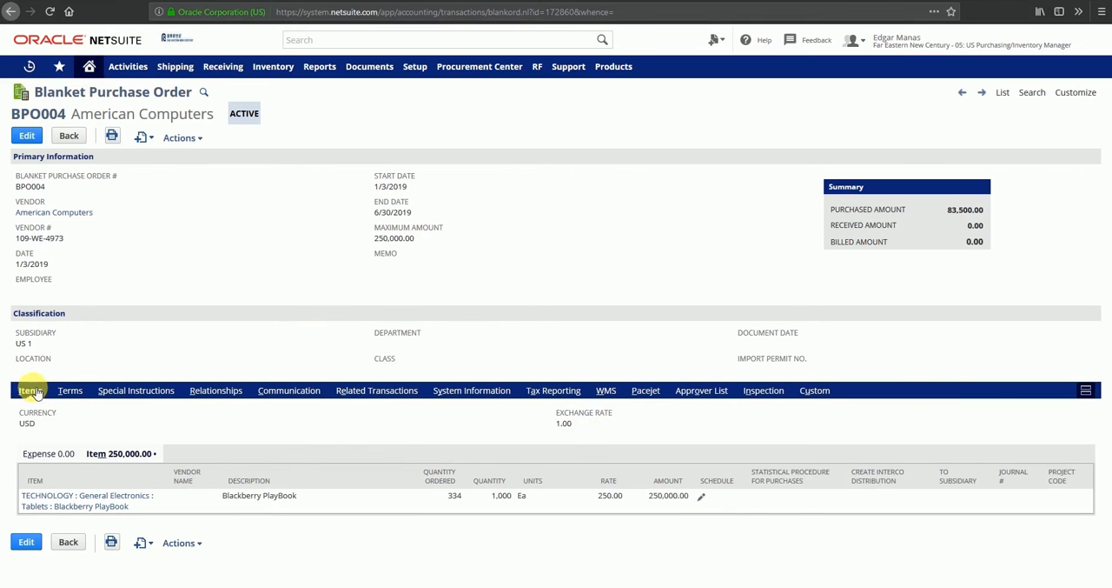
left_click(700, 499)
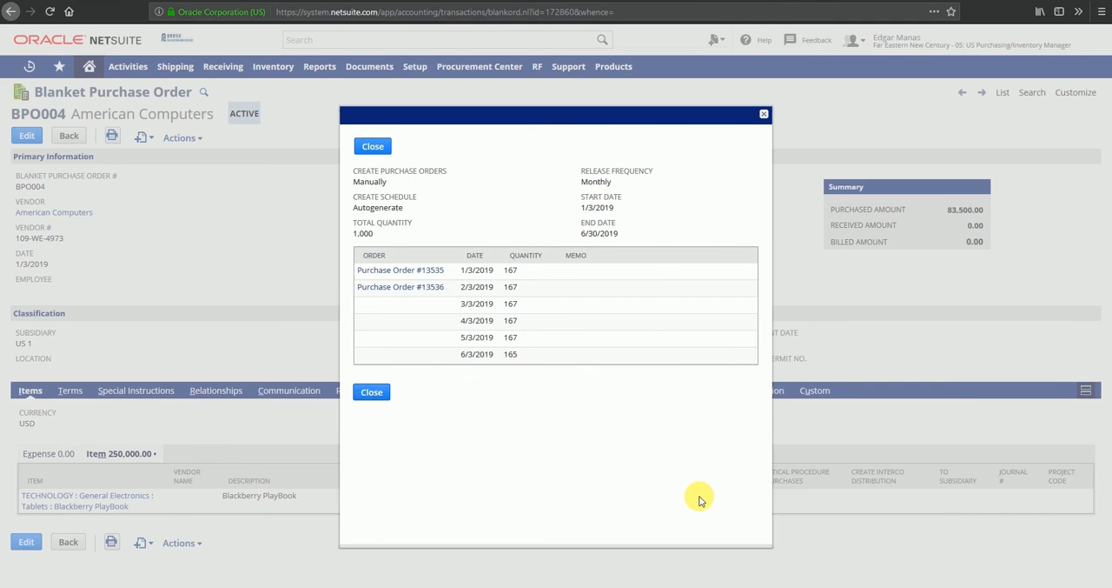
left_click_drag(459, 304, 516, 361)
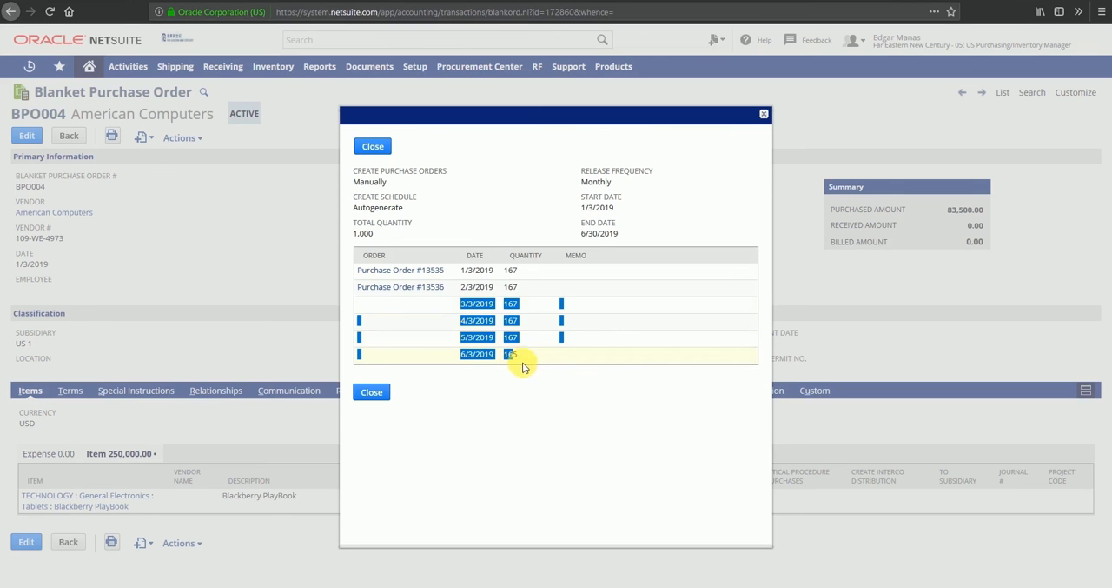
left_click(486, 325)
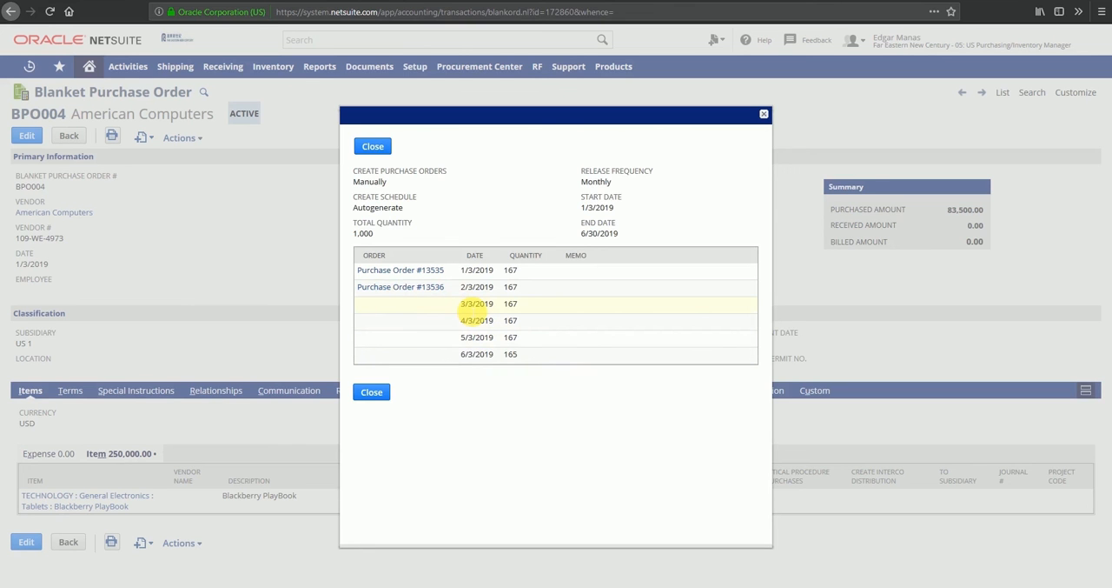
left_click(372, 392)
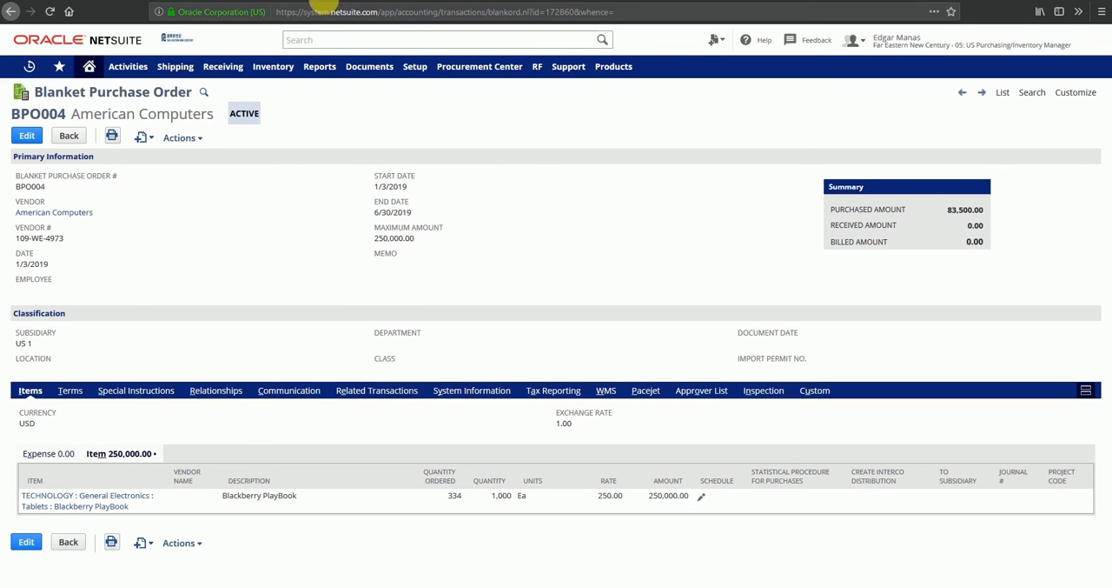
Edit the 2/3/2019 purchase order and apply Purchase Contract #PC004 to it through the Blackberry PlayBook item line.
left_click(204, 0)
left_click(650, 250)
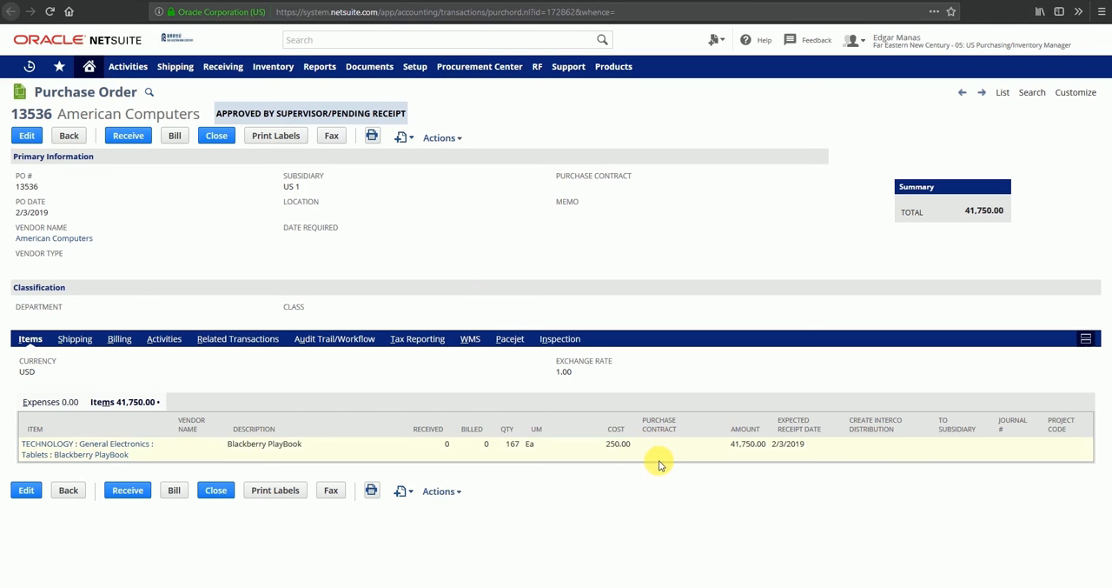
left_click(27, 142)
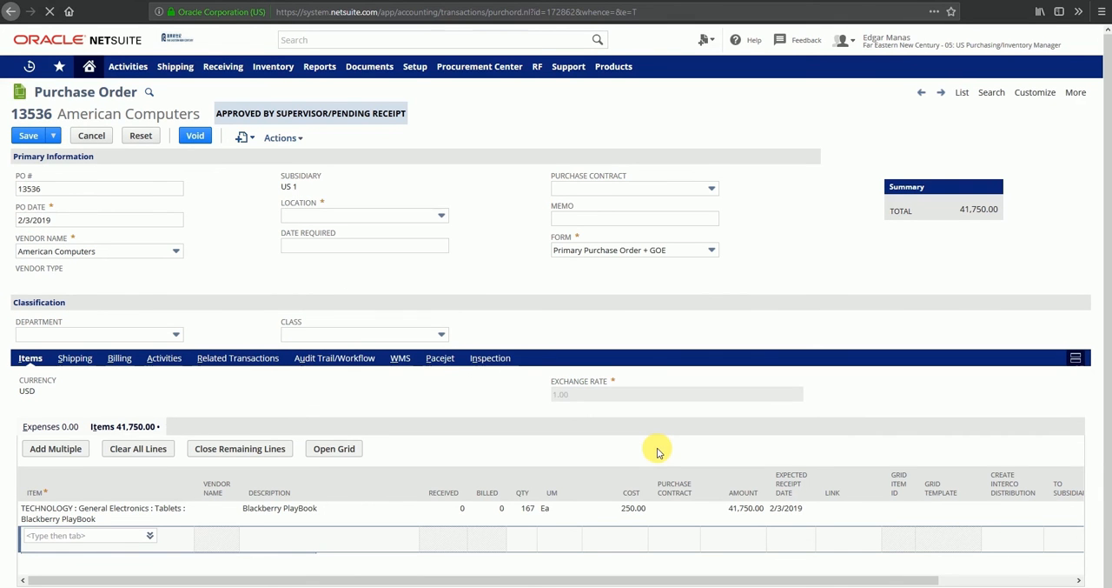
left_click(663, 514)
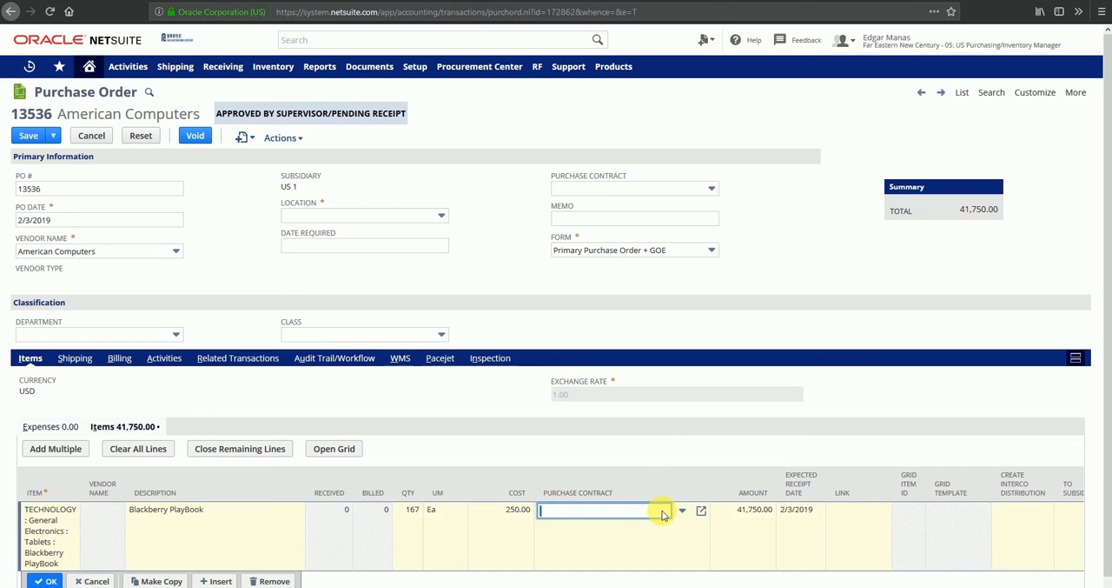
left_click(684, 512)
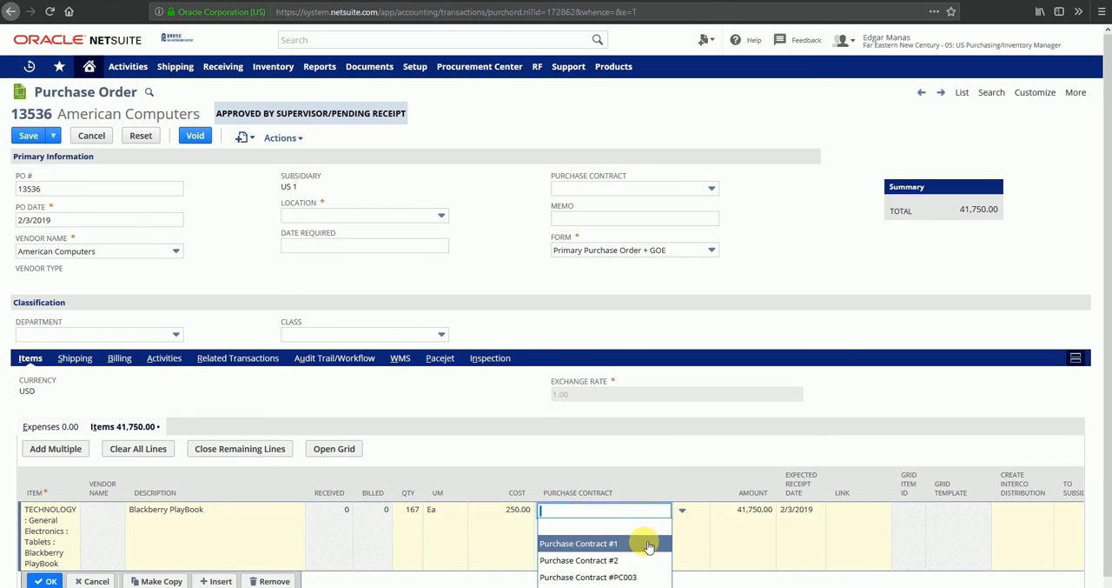
scroll(649, 541, "down", 1)
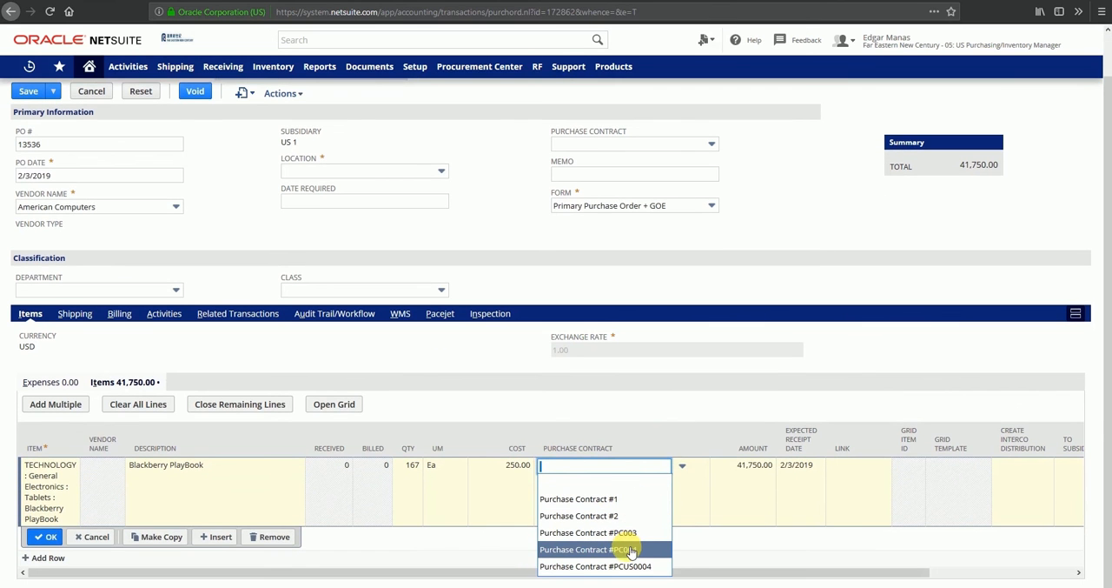
left_click(632, 549)
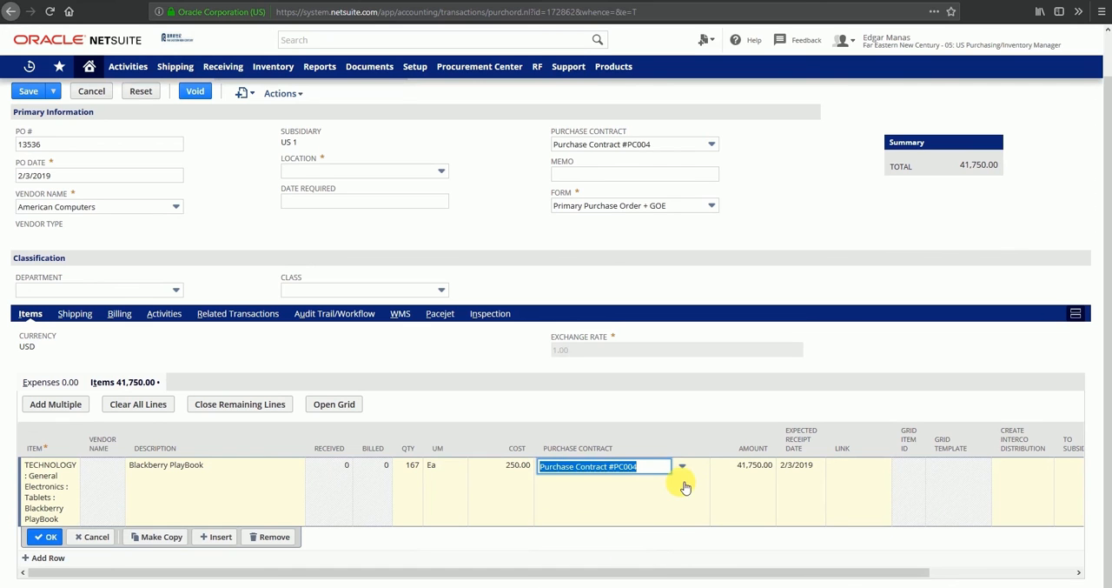
left_click(42, 540)
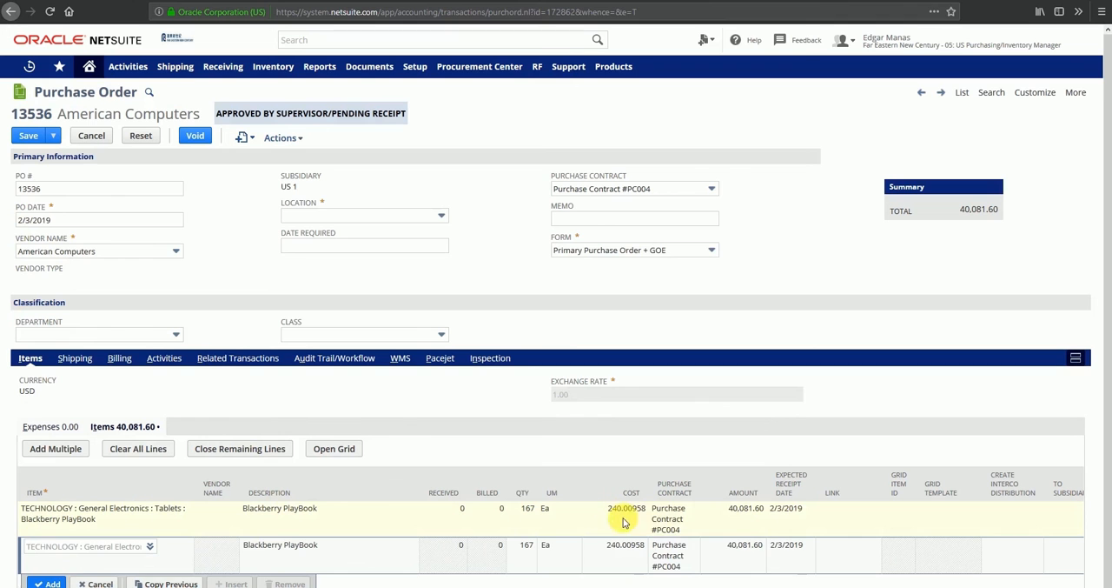
left_click(695, 510)
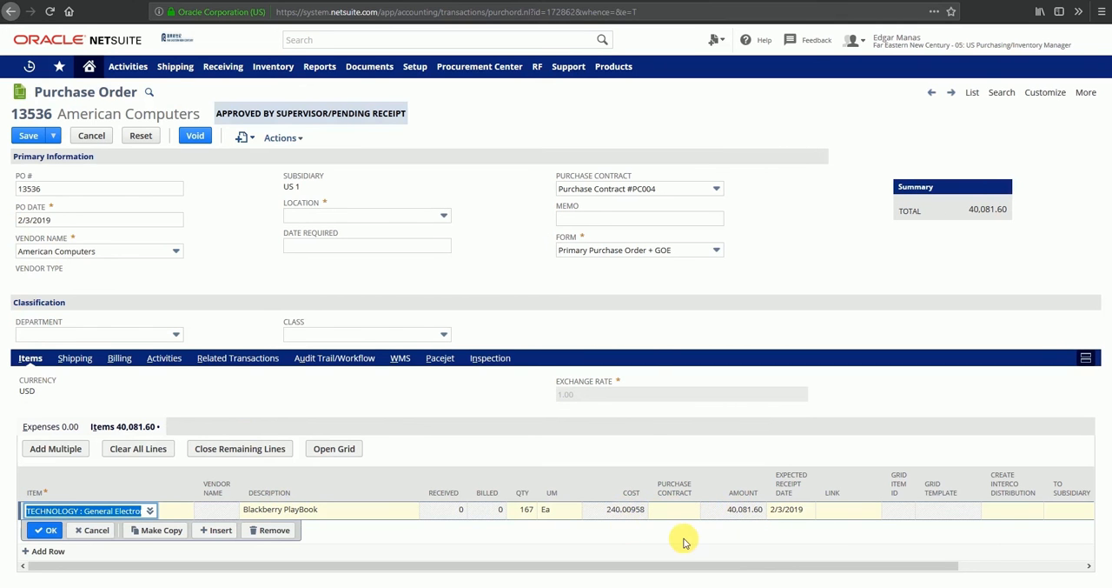
left_click(46, 529)
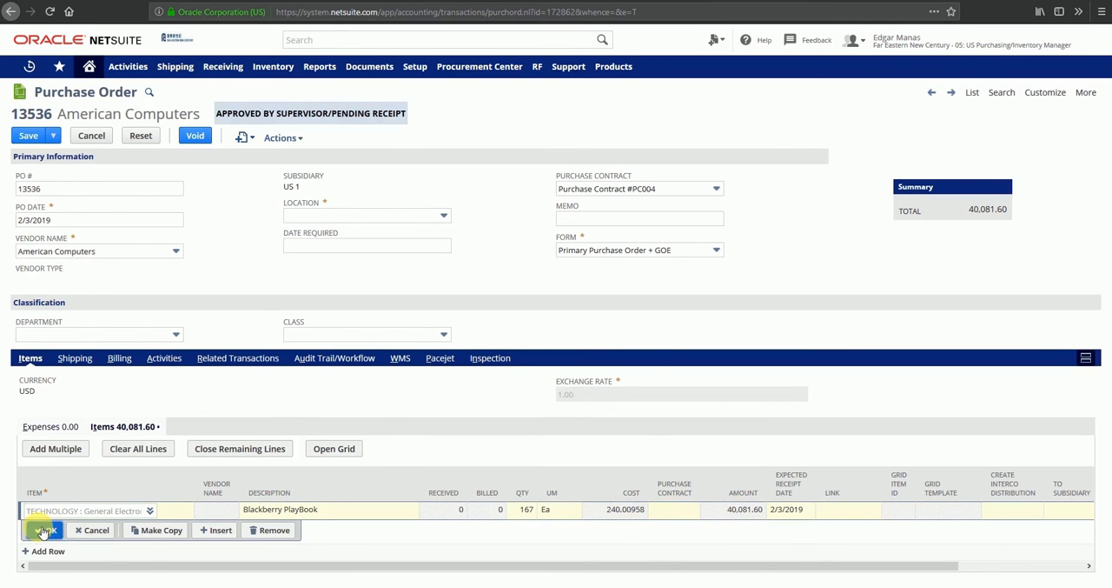
Set the purchase order's location to US East DC and save the order.
left_click(24, 137)
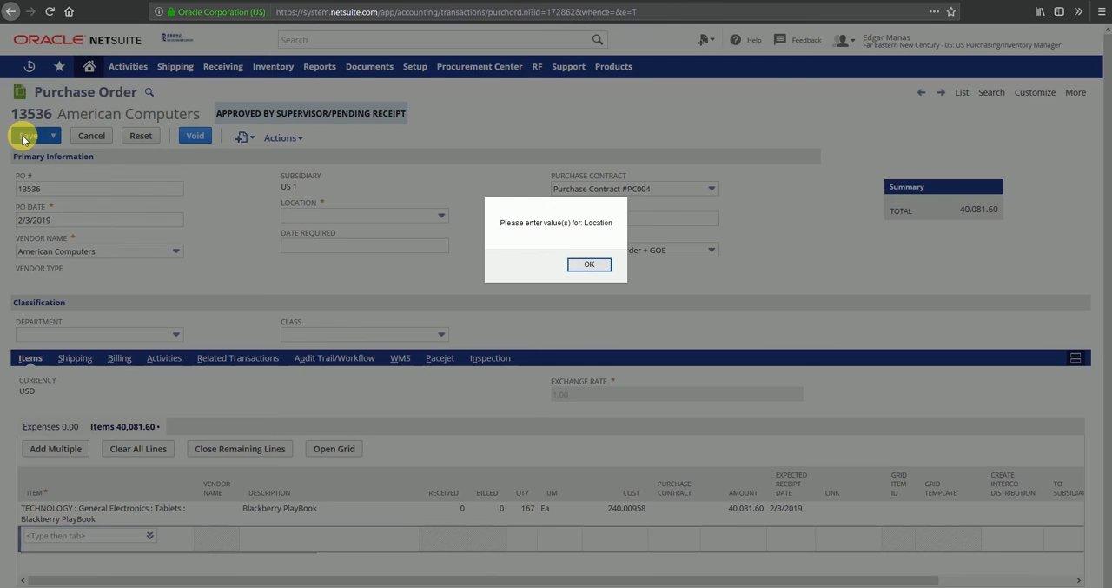
left_click(584, 271)
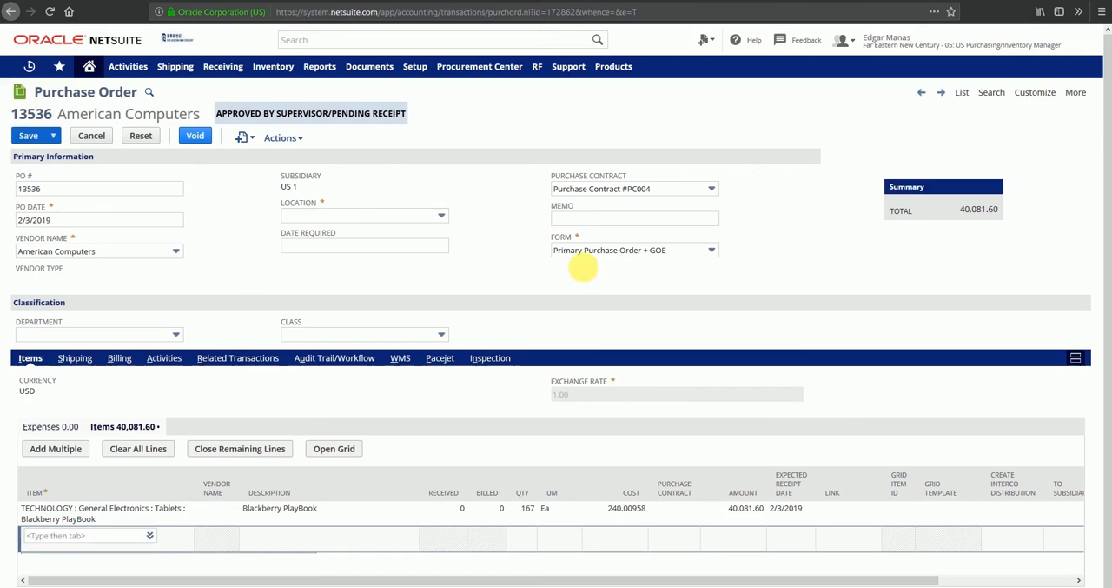
left_click(440, 215)
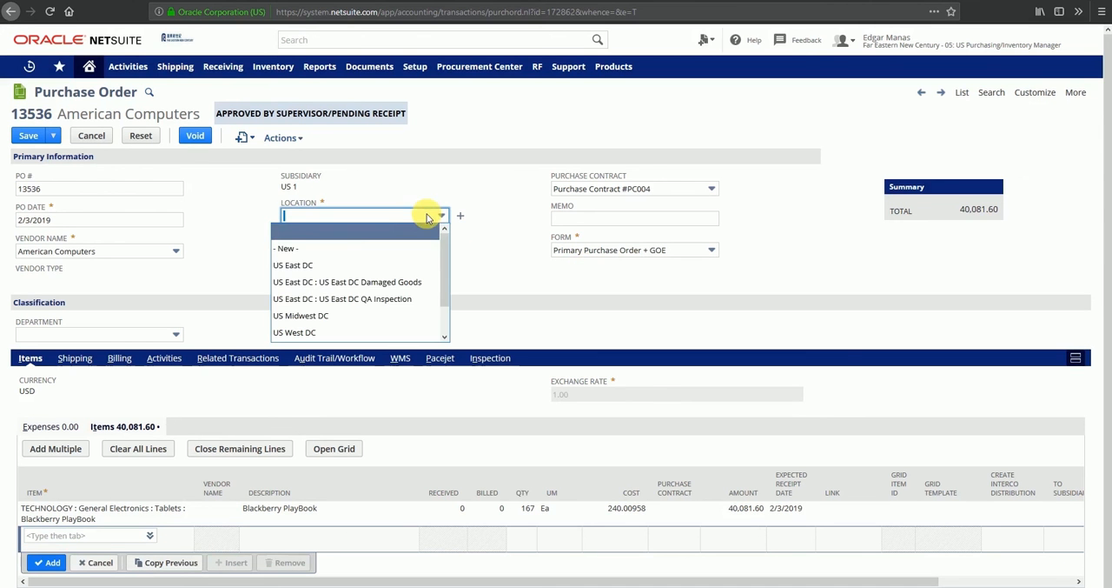
left_click(343, 266)
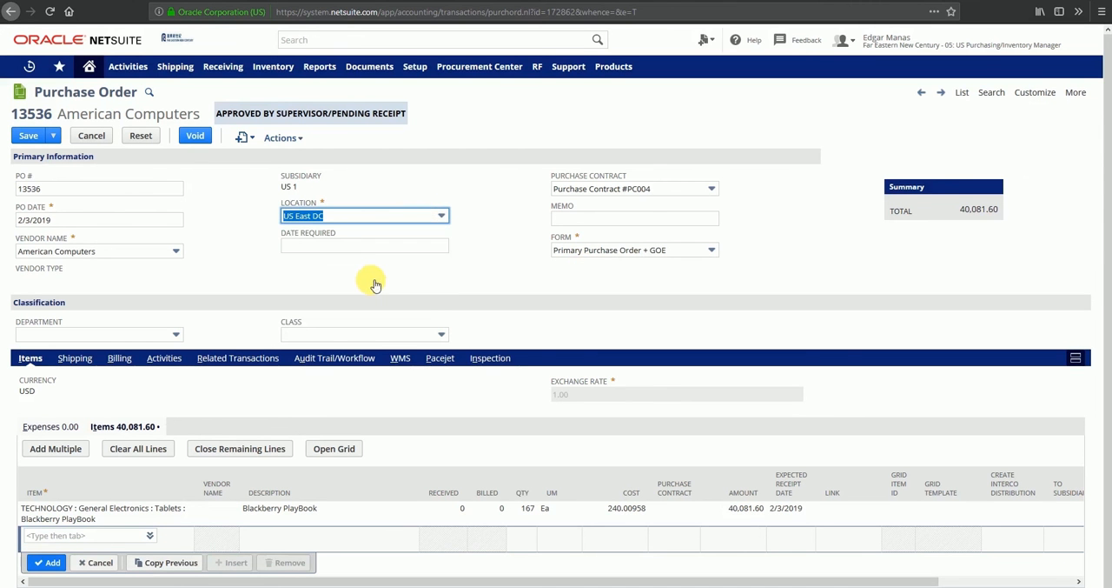
left_click(29, 139)
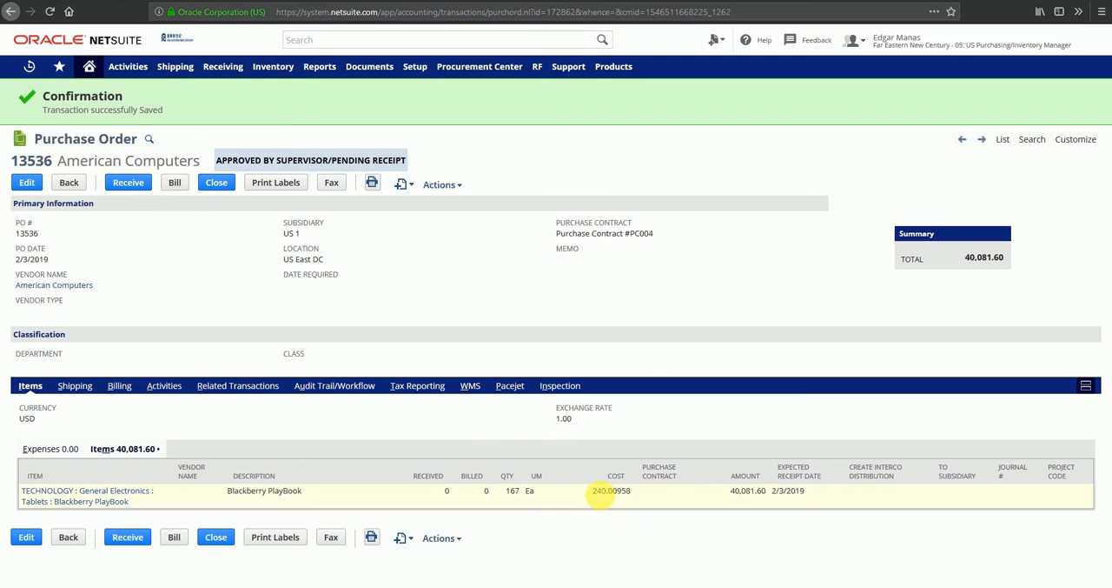
Compare the purchase contract and Blackberry PlayBook cost on the saved order with those on the 1/3/2019 purchase order.
left_click_drag(560, 233, 663, 239)
left_click(665, 307)
left_click_drag(595, 491, 633, 496)
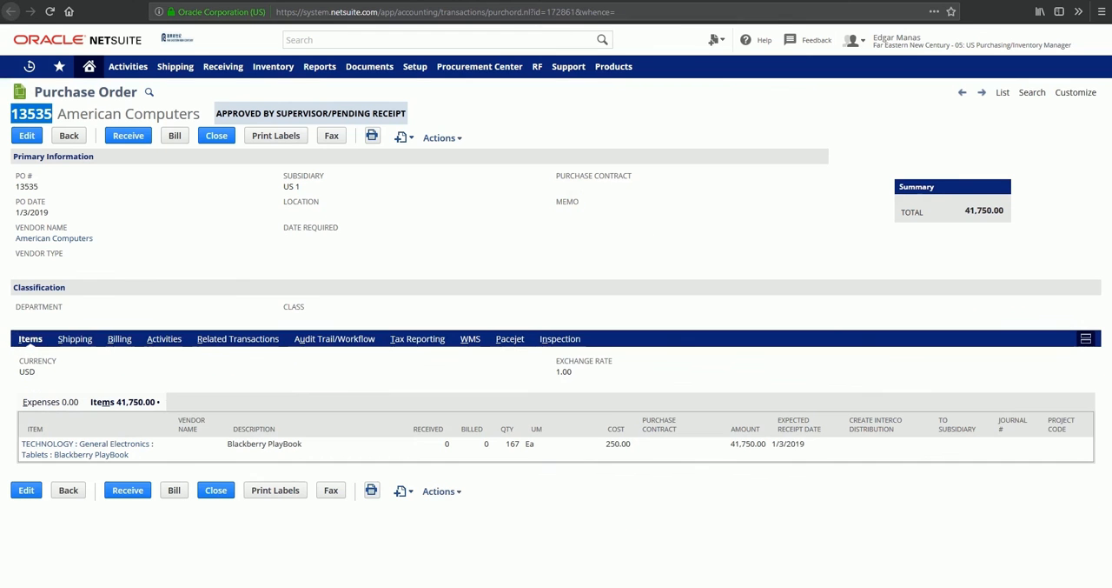
left_click(653, 445)
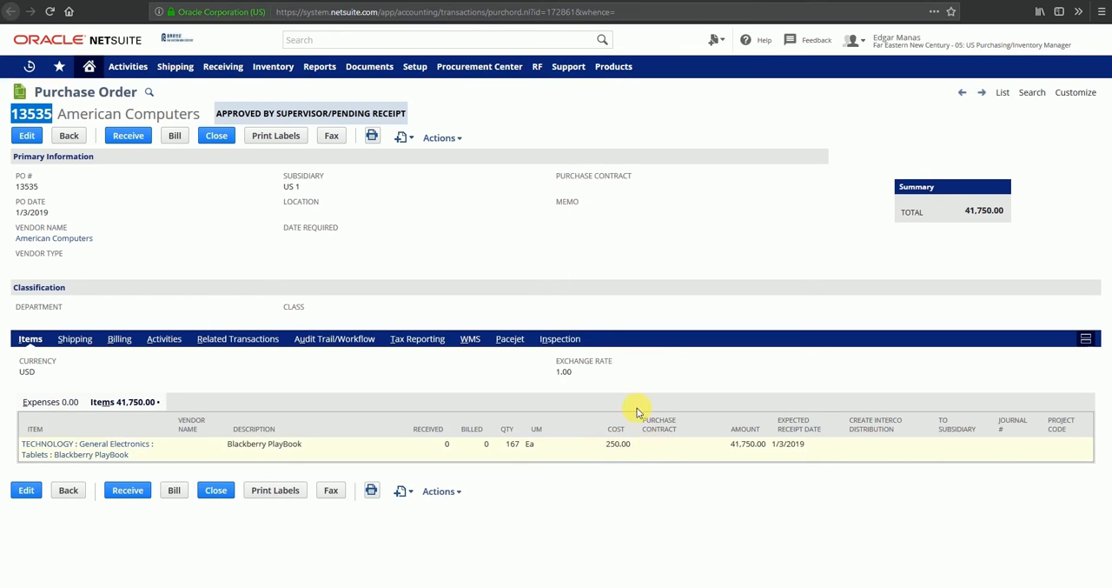